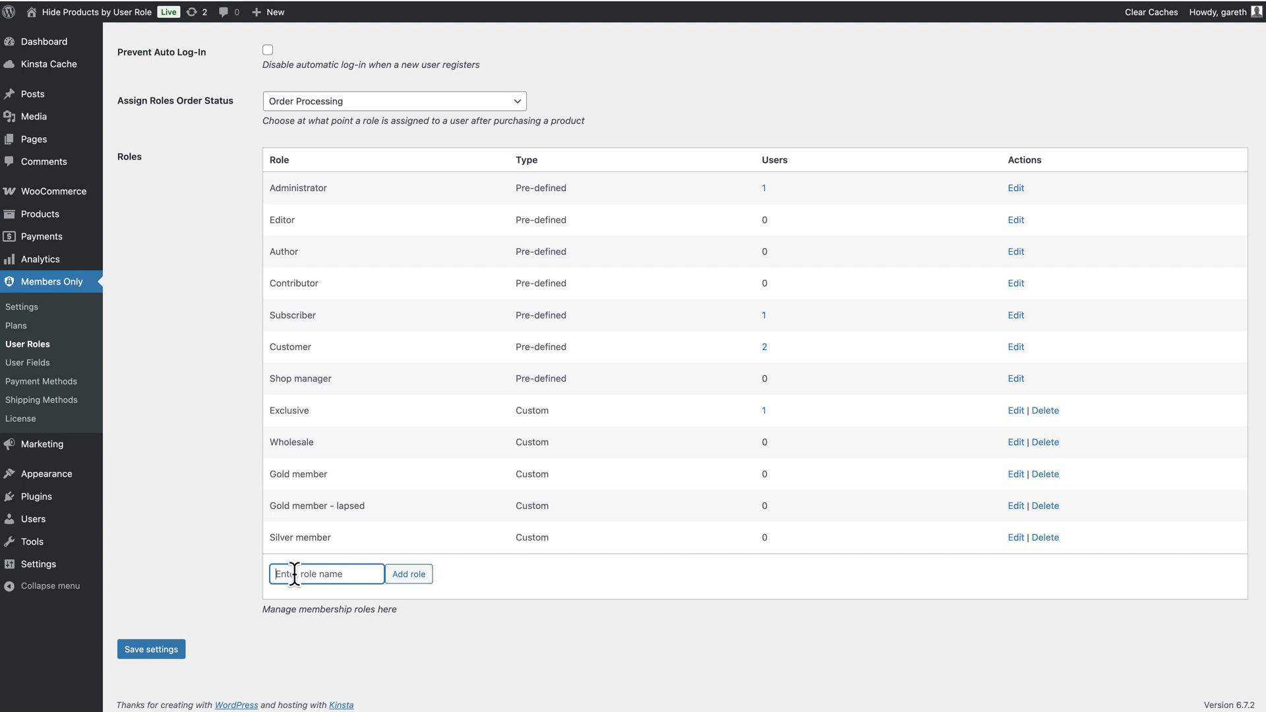
# - Add a custom role named Bronze member and rename the Exclusive role to B2B
pyautogui.write('Bronze member')
pyautogui.click(413, 575)
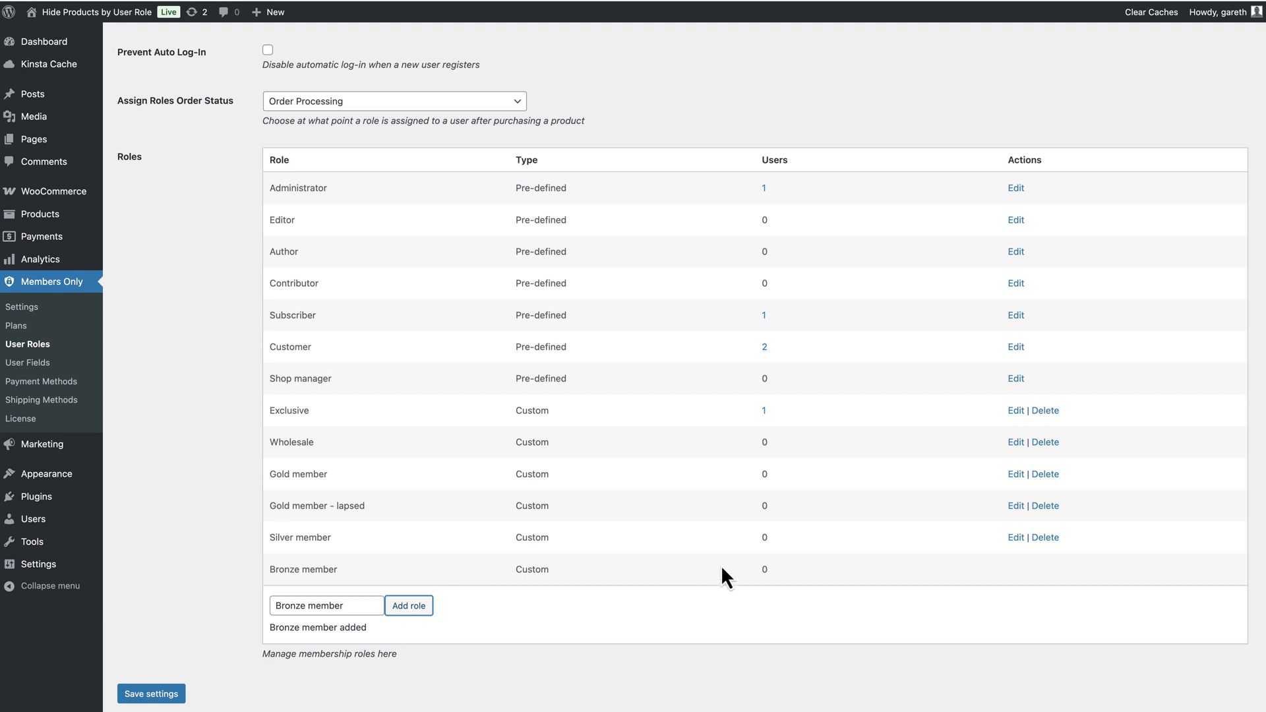
pyautogui.click(1018, 411)
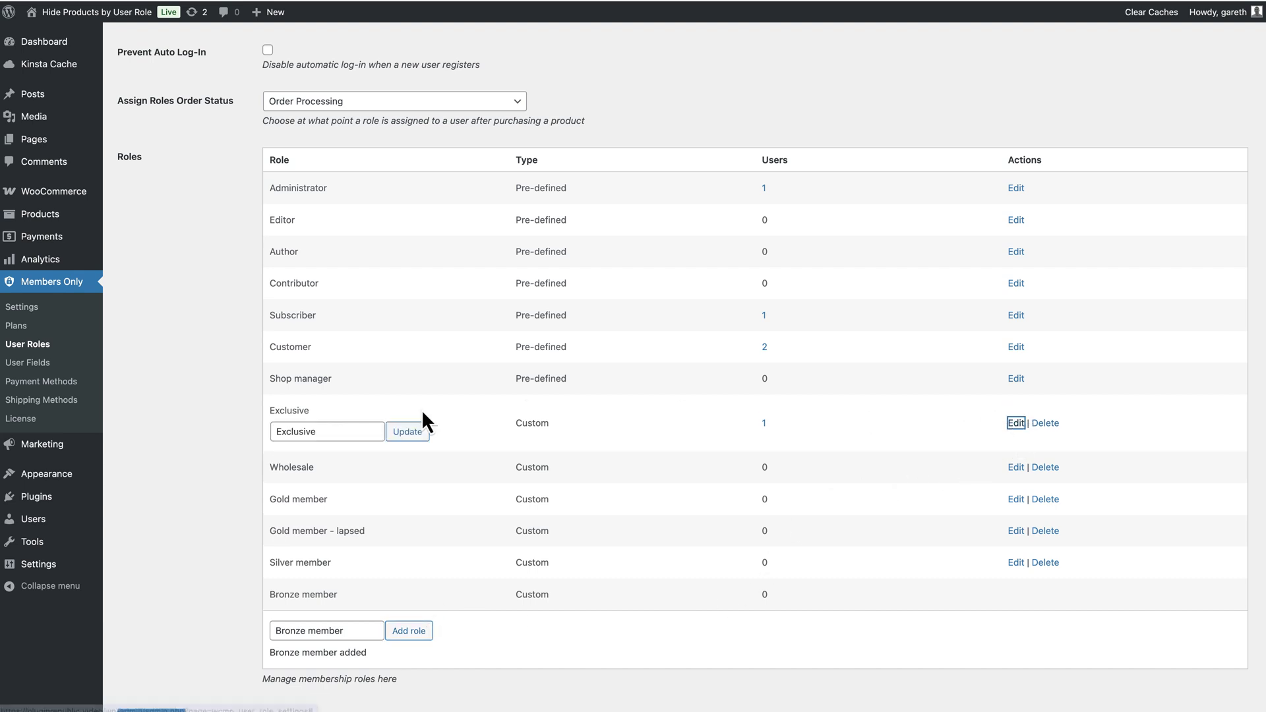
pyautogui.doubleClick(282, 432)
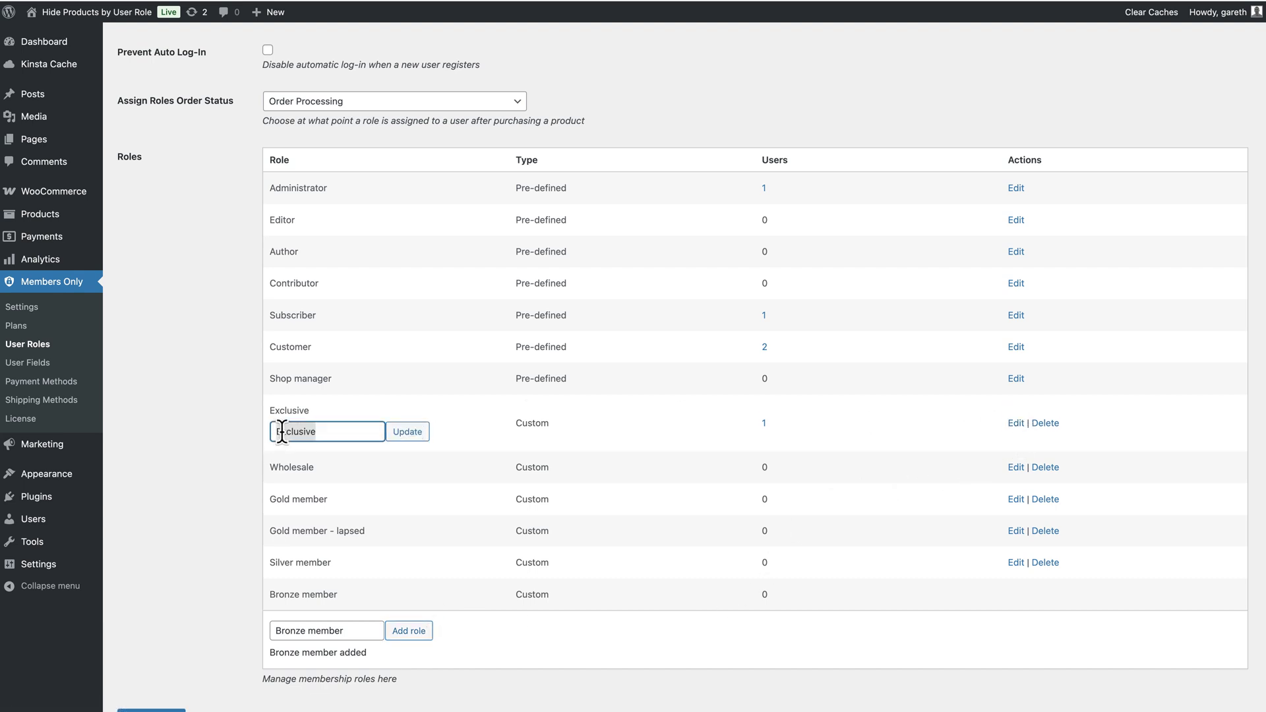
pyautogui.write('B2B')
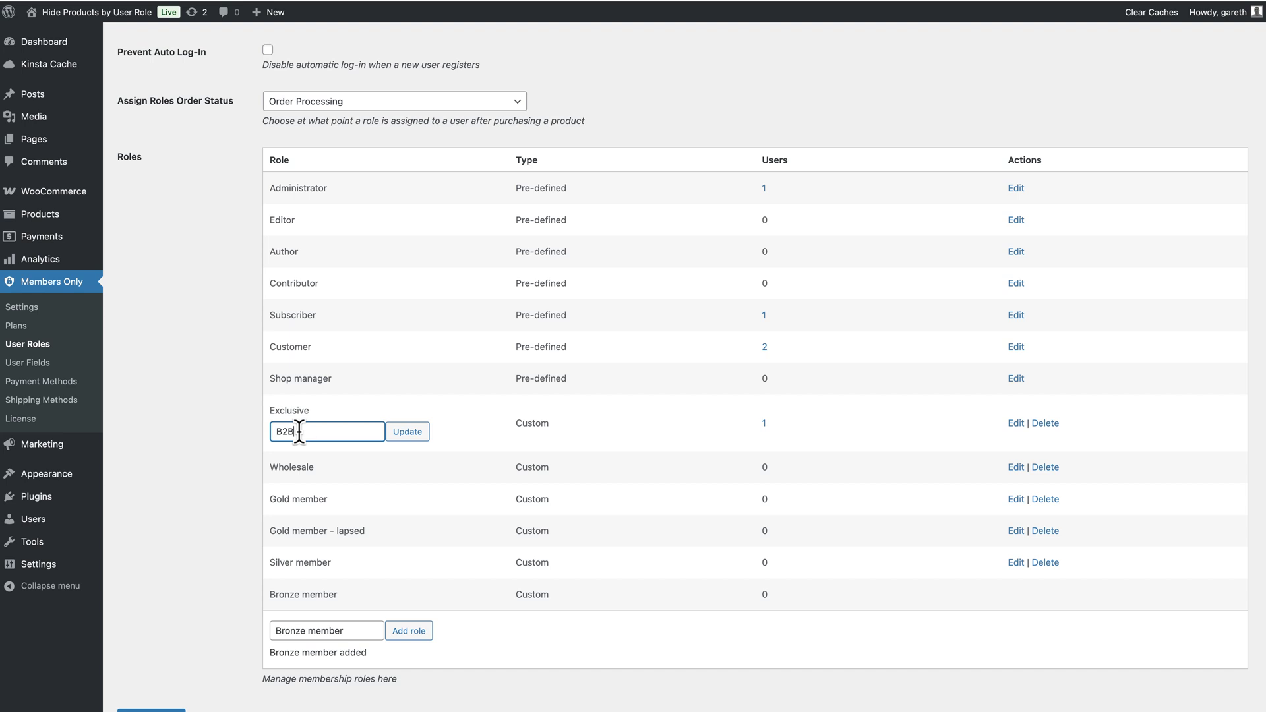
pyautogui.click(410, 432)
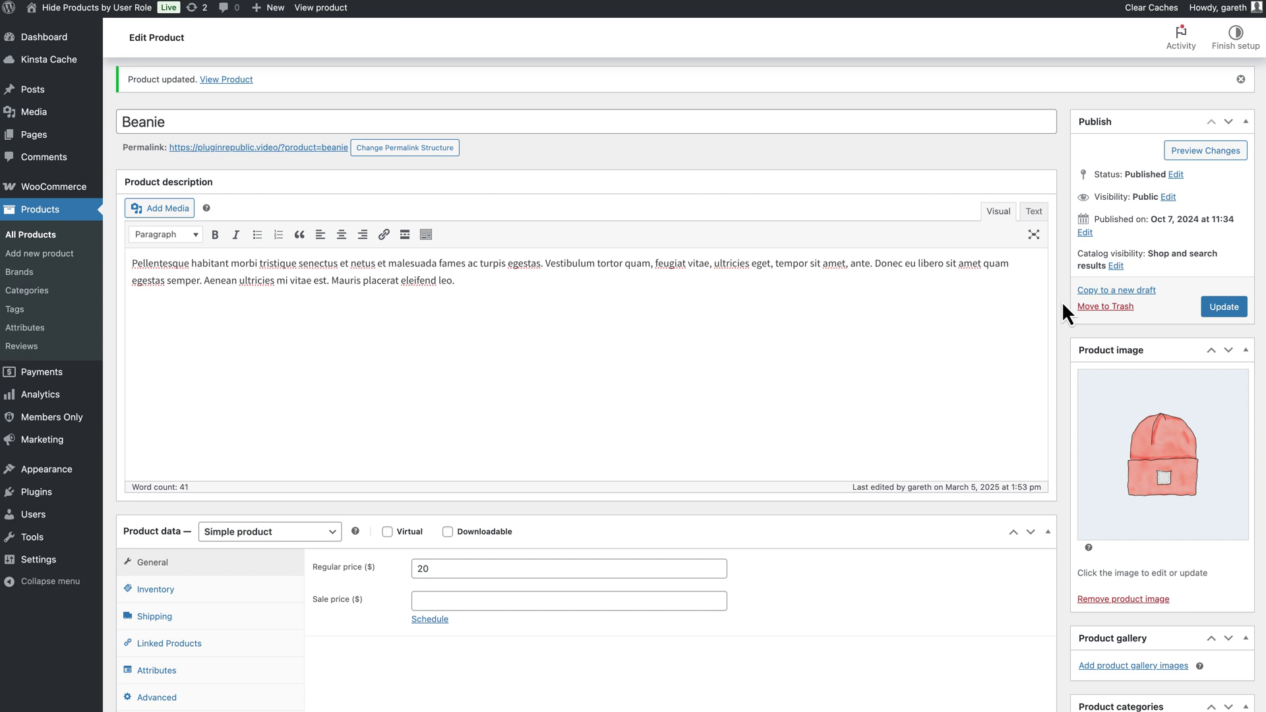
# - Set the Beanie product's Members Only restriction method to By User Role
pyautogui.scroll(-6, 1062, 302)
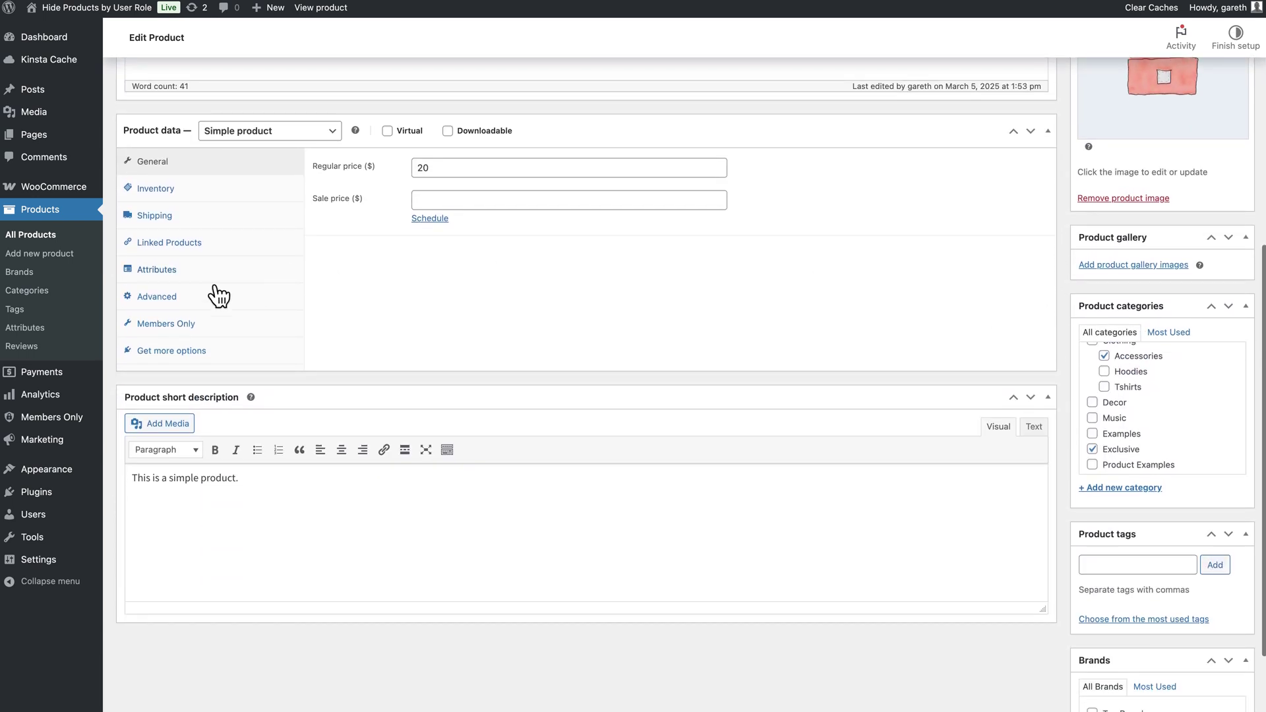
pyautogui.click(166, 325)
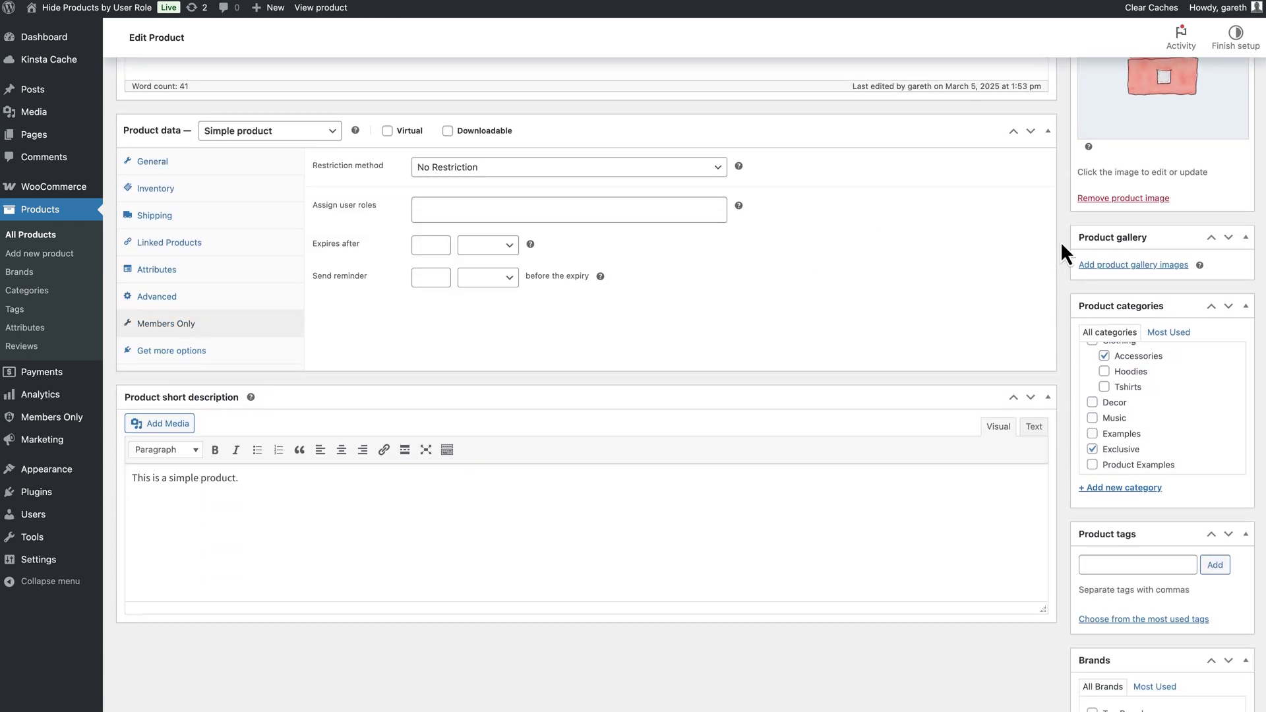
pyautogui.click(696, 169)
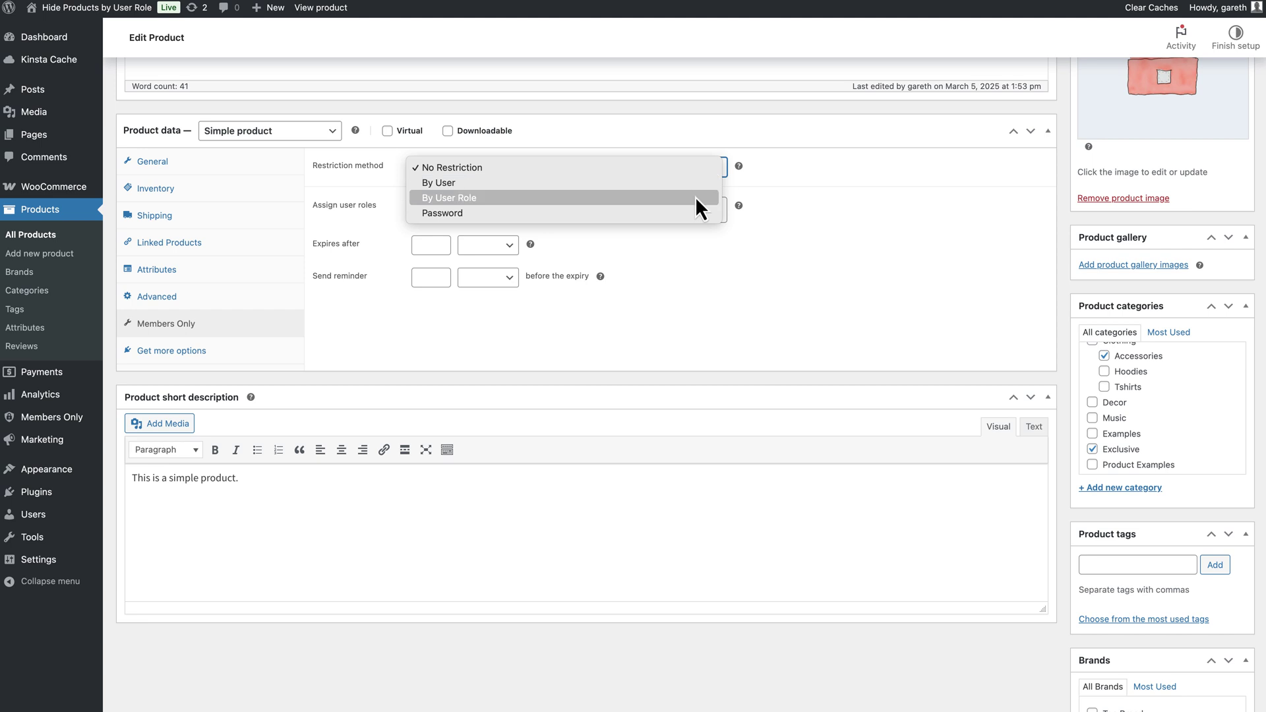
pyautogui.click(695, 196)
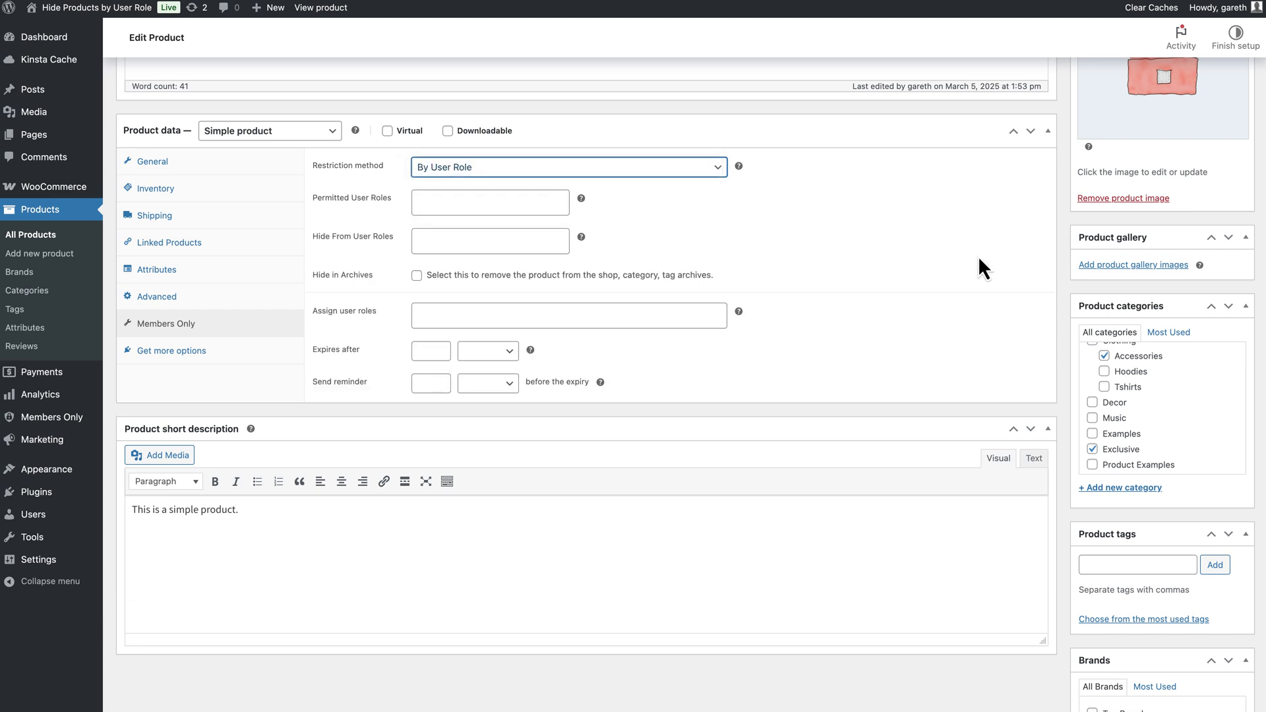
# - Add Gold member to the Beanie product's permitted user roles and enable hiding the product in archives
pyautogui.click(491, 197)
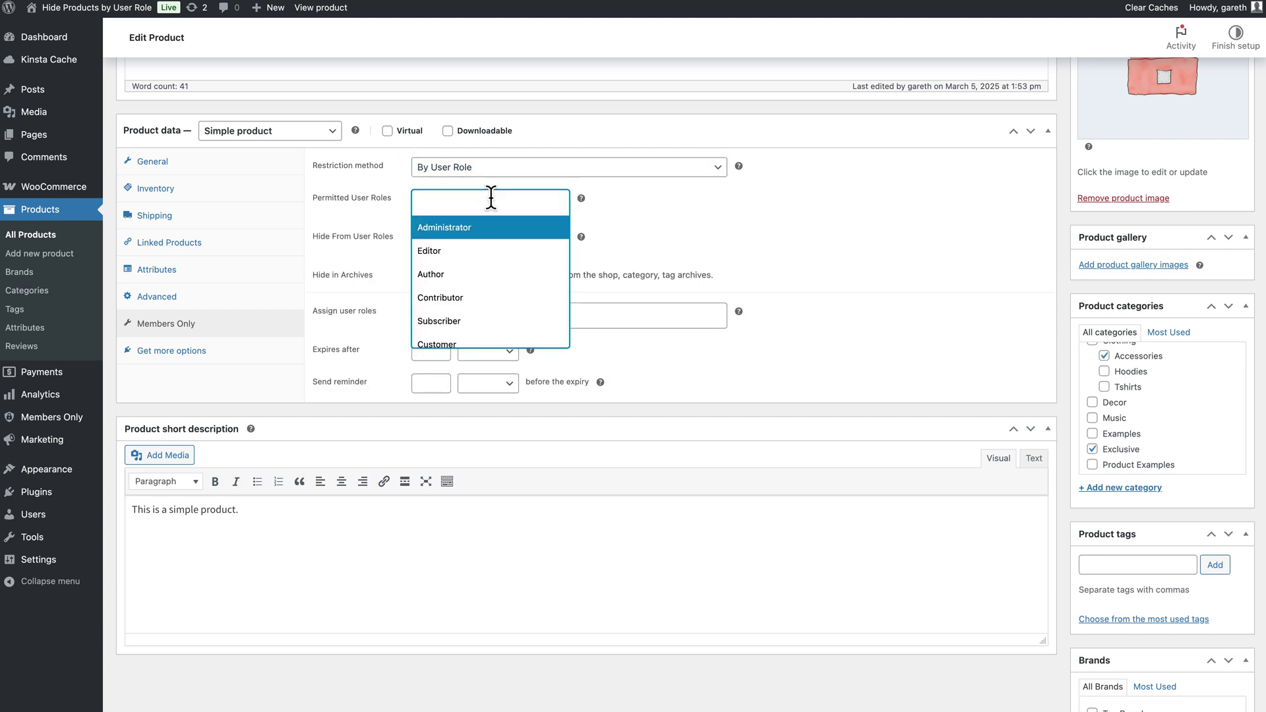
pyautogui.scroll(-5, 513, 275)
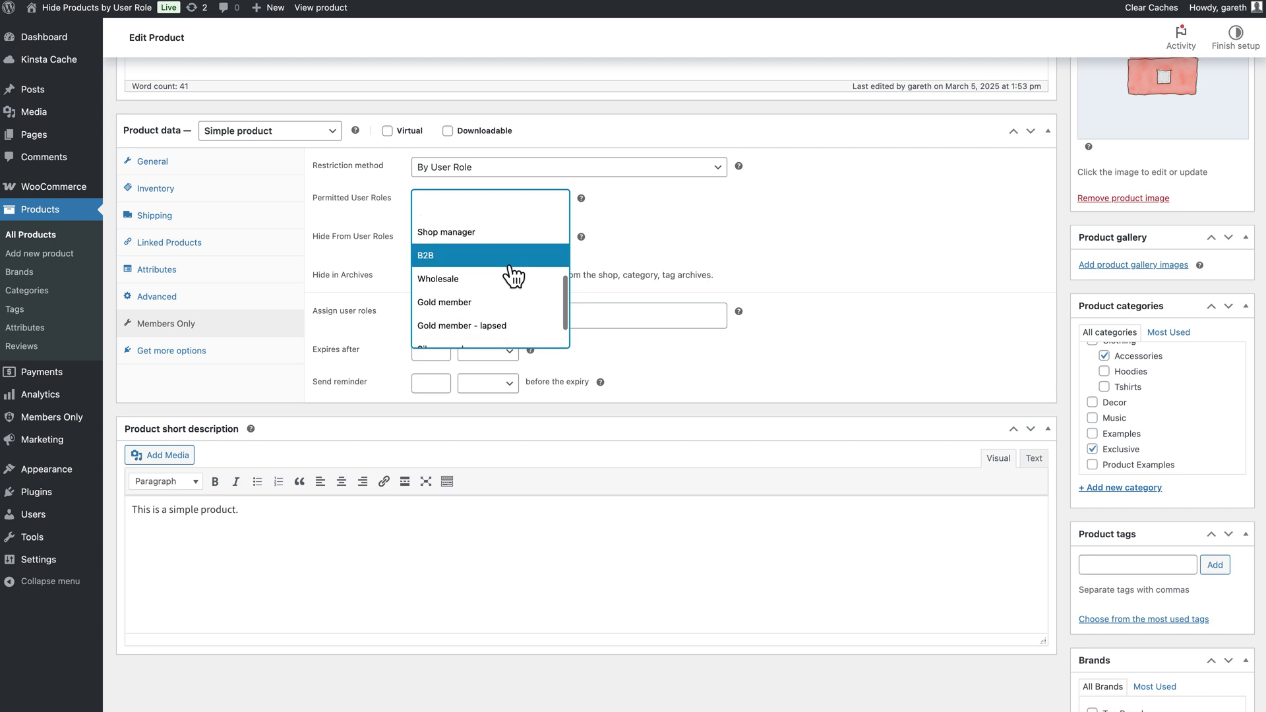
pyautogui.click(512, 270)
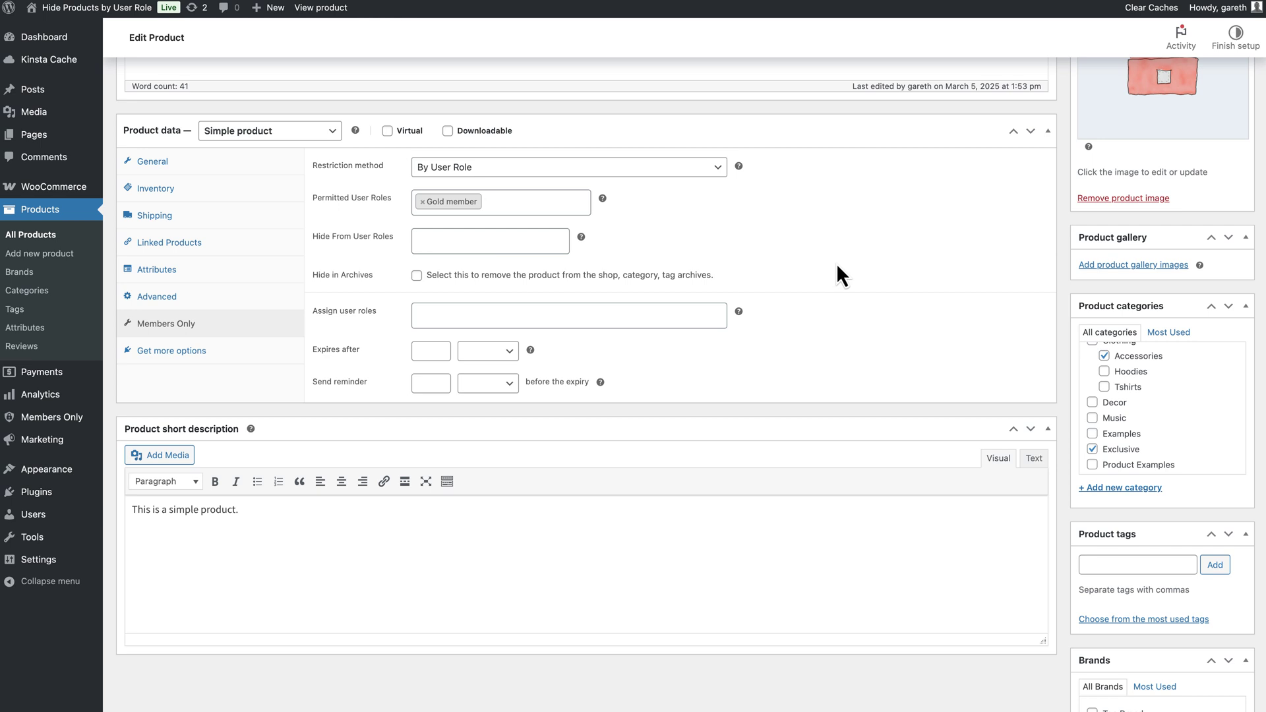
pyautogui.click(417, 276)
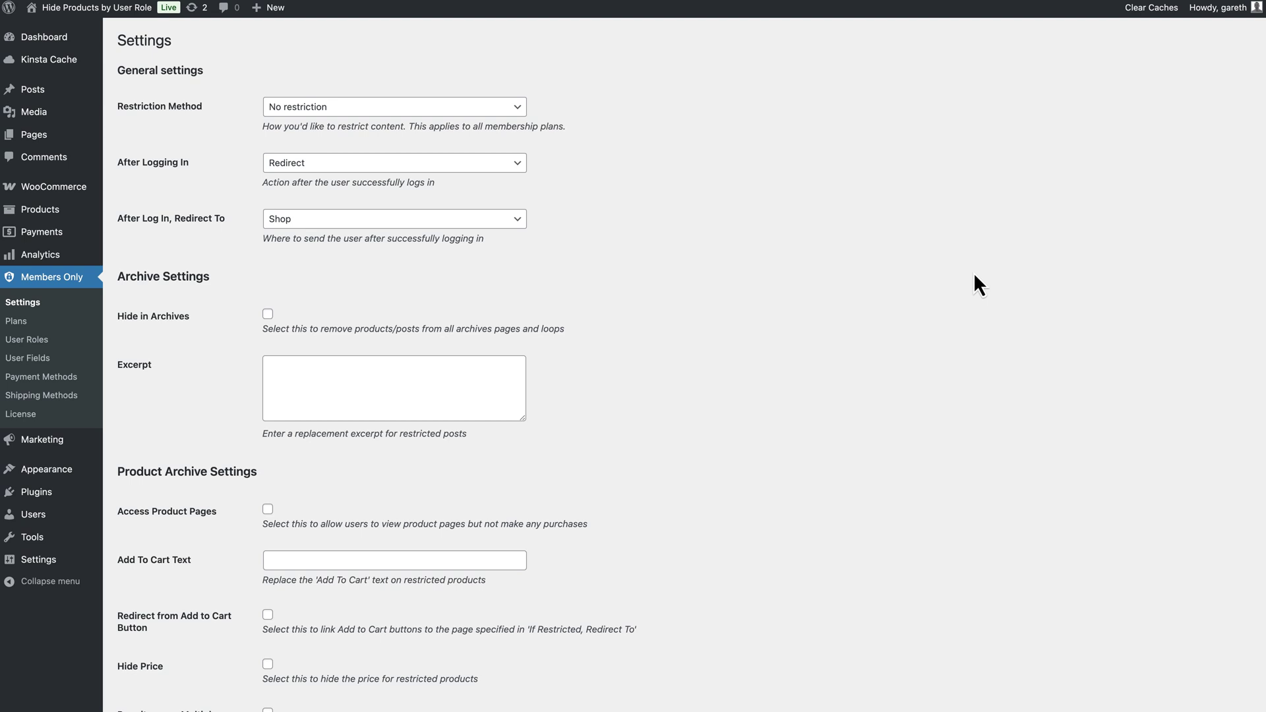
# - Set the global Members Only restriction method to User role, enable Hide in Archives, and save the settings
pyautogui.click(512, 109)
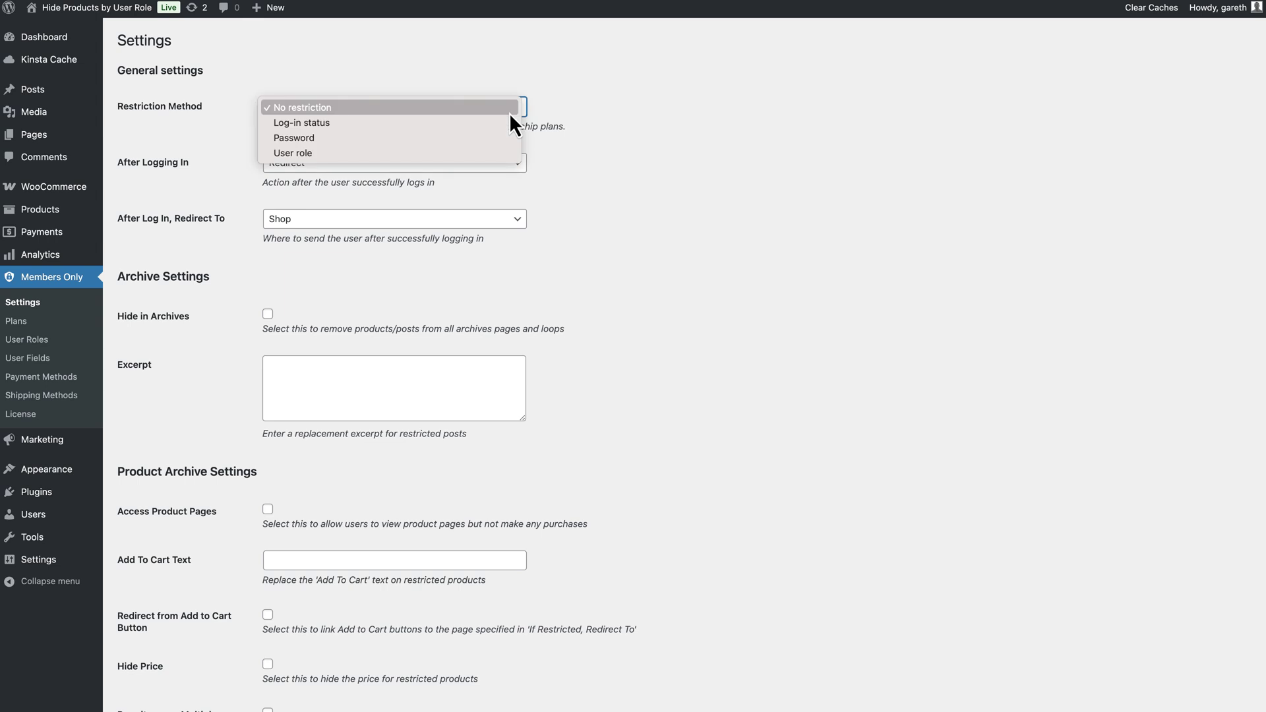
pyautogui.click(506, 156)
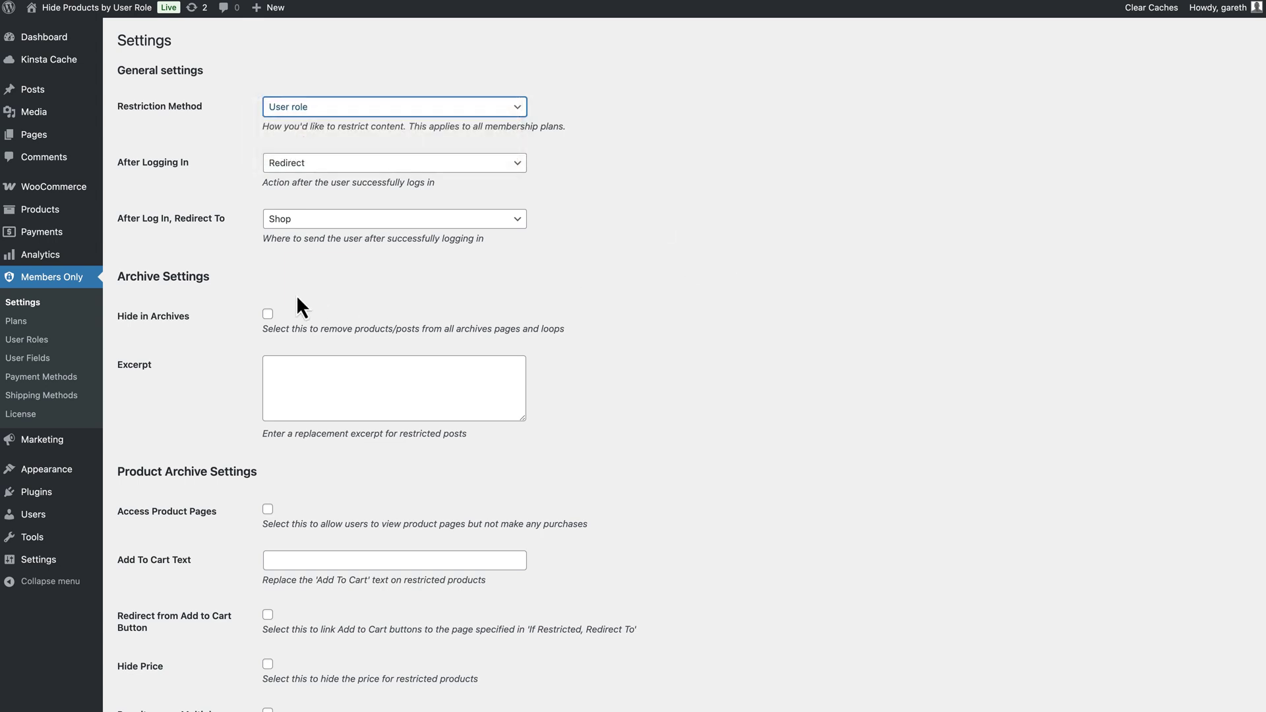
pyautogui.click(268, 315)
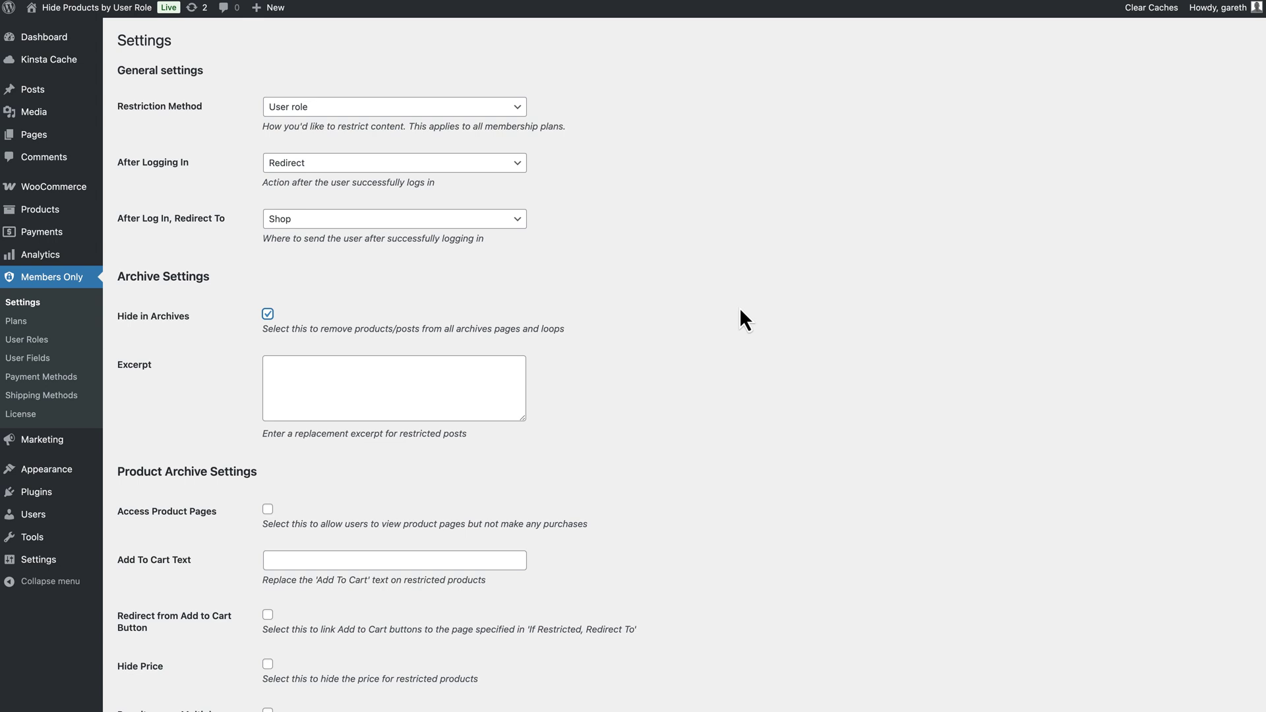
pyautogui.scroll(-6, 740, 310)
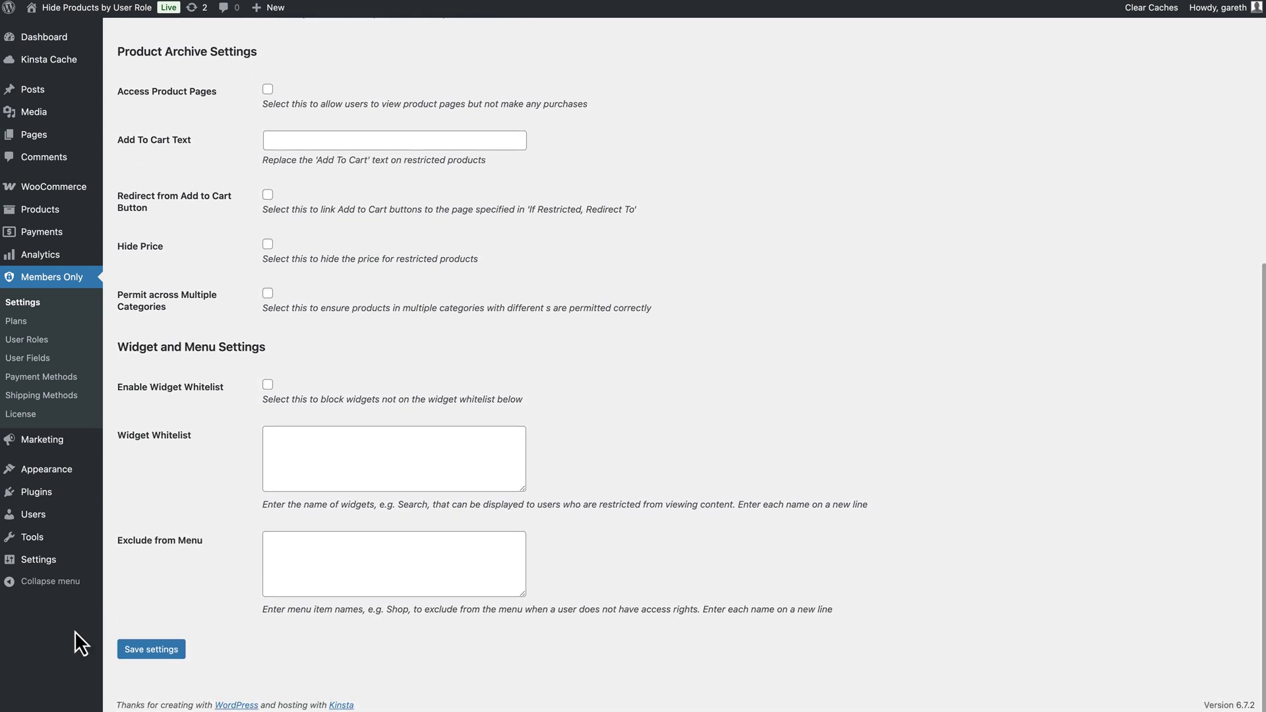
pyautogui.click(135, 655)
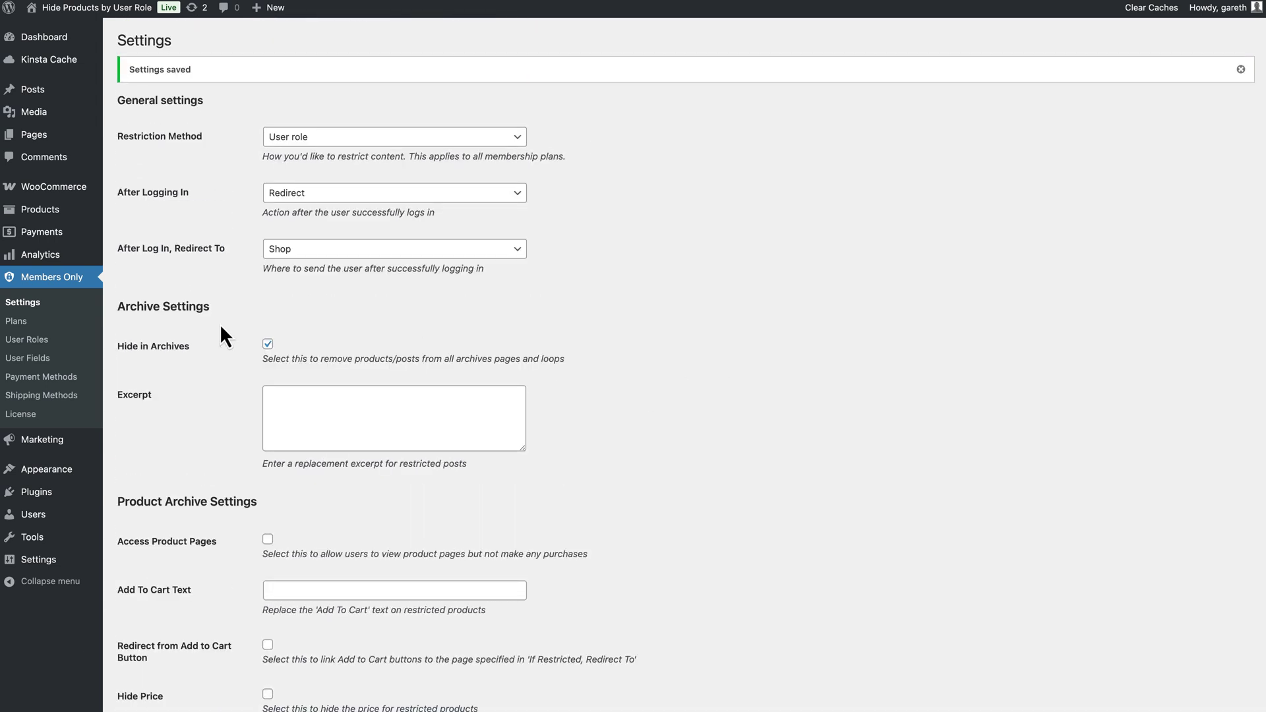
# - Create a new membership plan titled Gold membership and set it as active
pyautogui.click(16, 320)
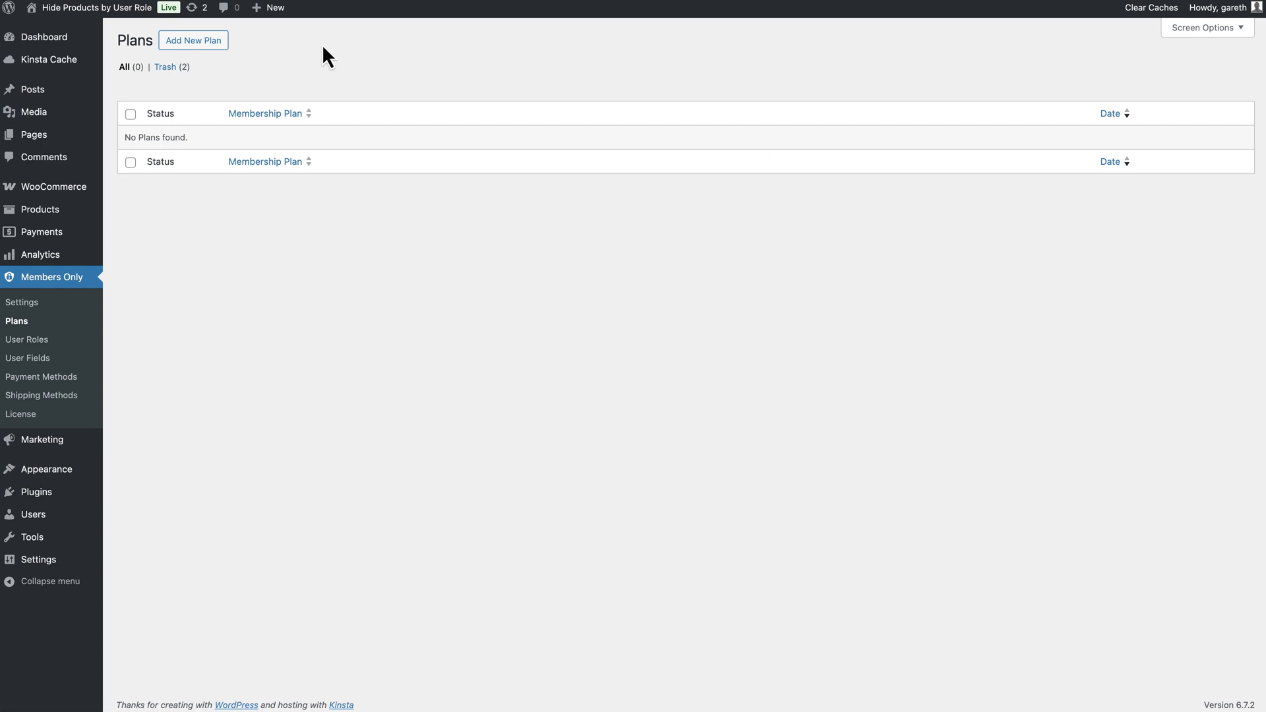
pyautogui.click(193, 41)
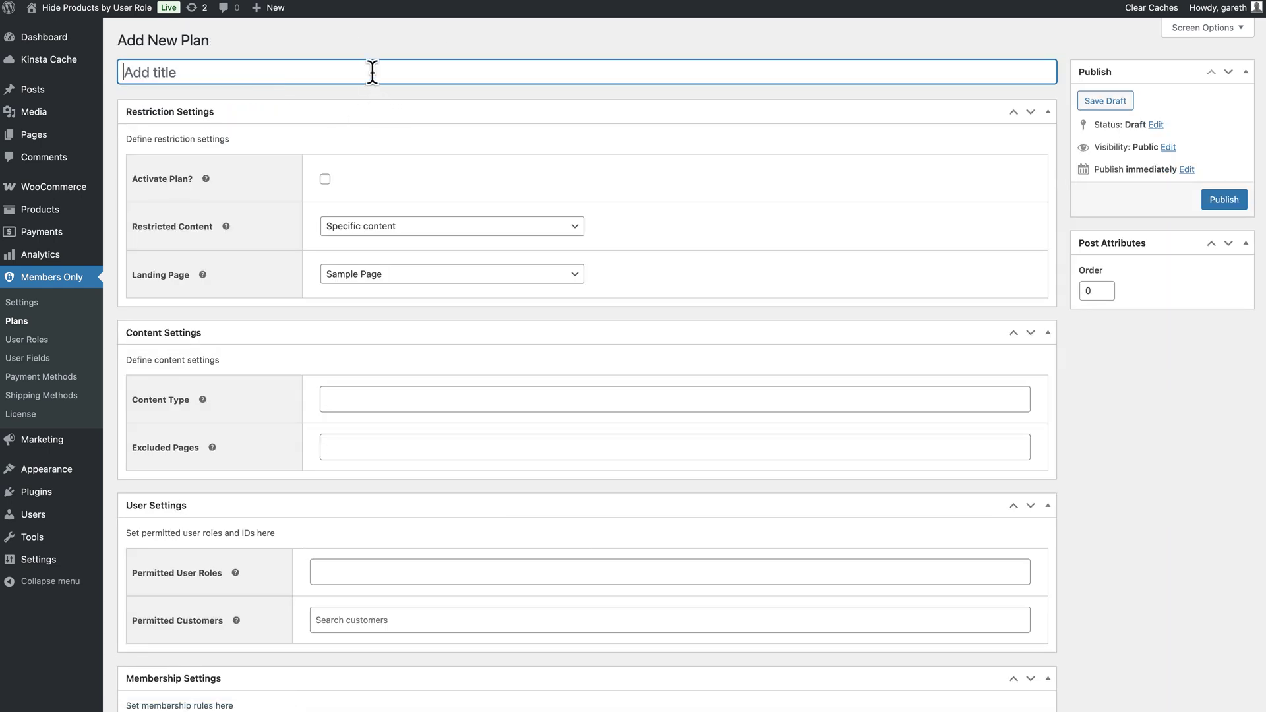
pyautogui.write('Gold membership')
pyautogui.click(326, 179)
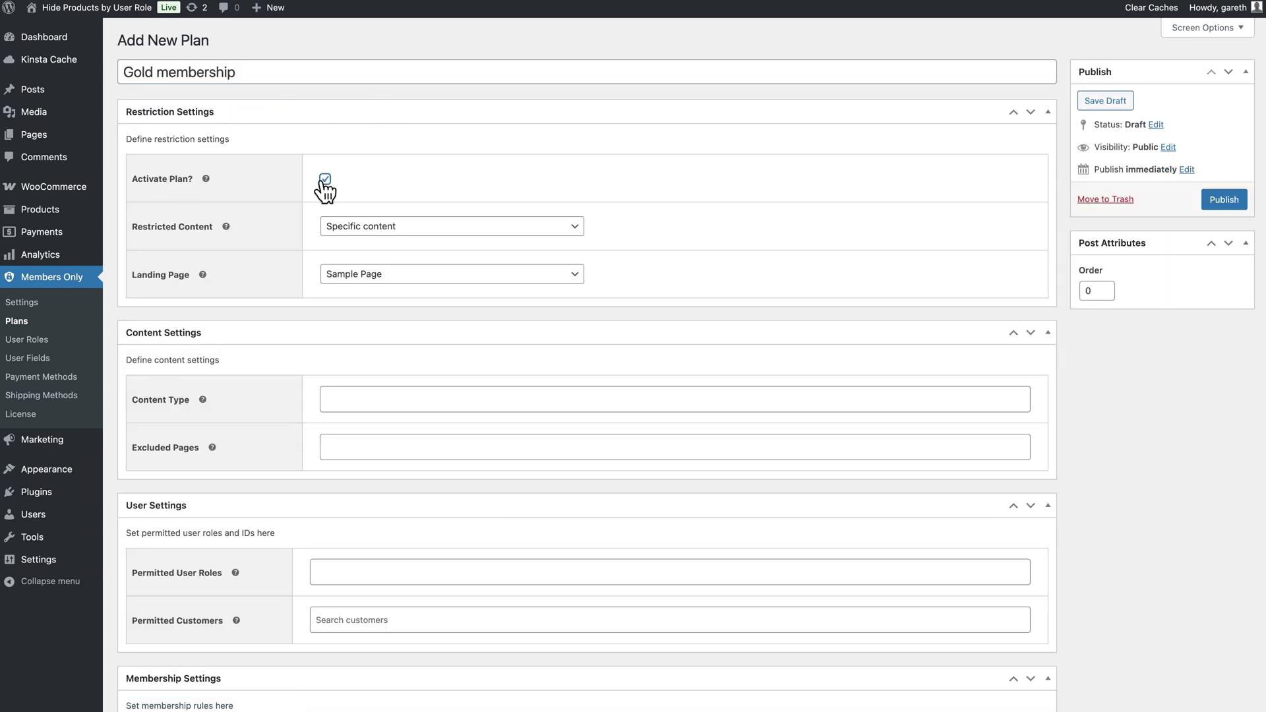
# - Set the plan's content type to Product Categories and restrict the Hoodies category
pyautogui.click(470, 397)
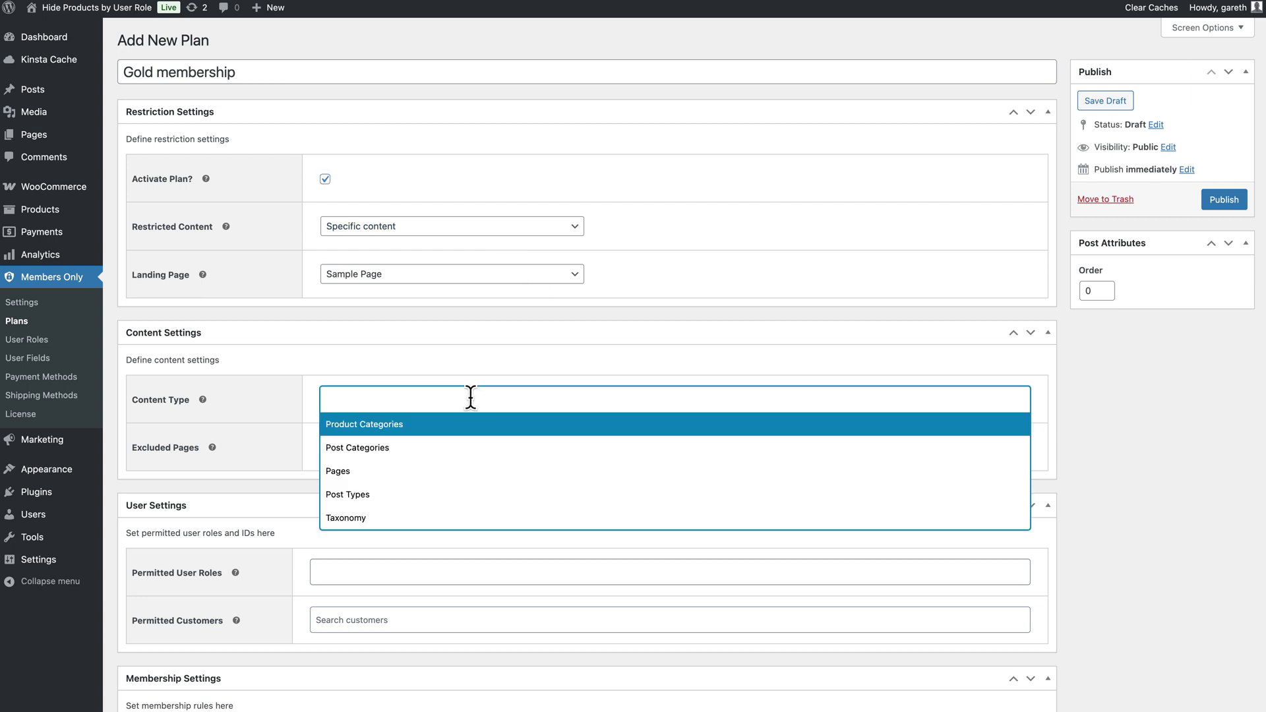
pyautogui.click(446, 429)
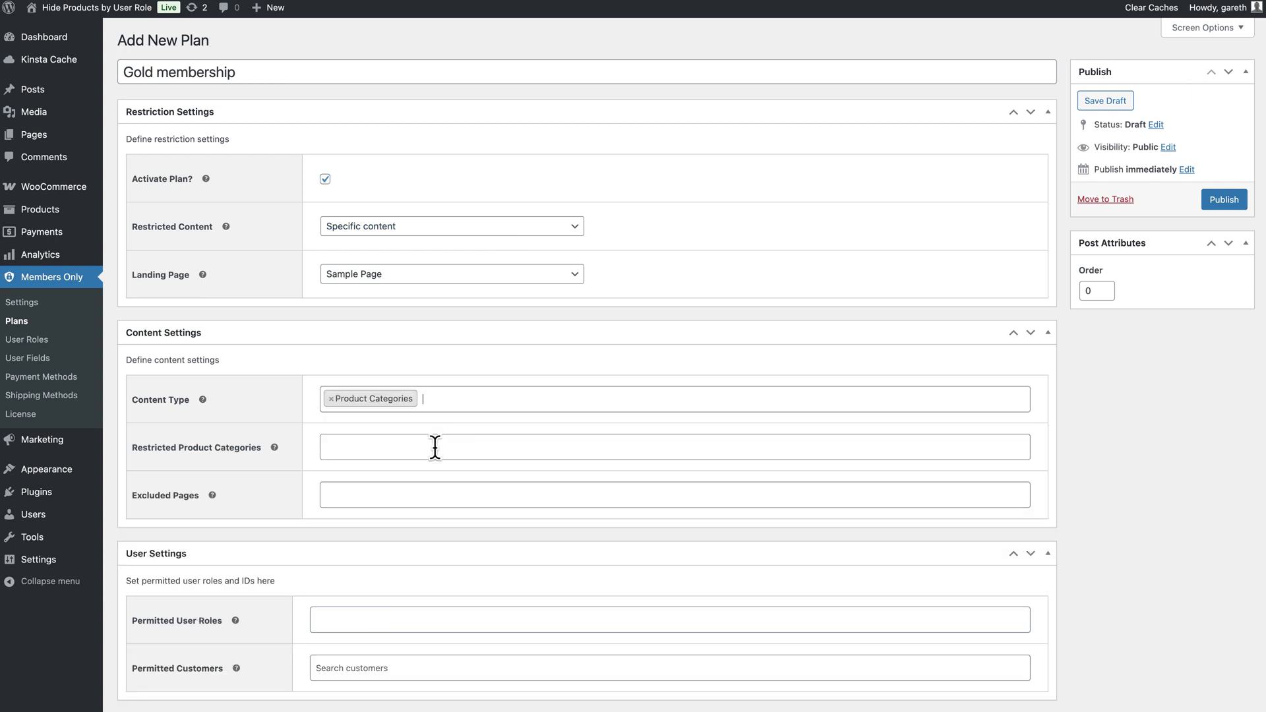
pyautogui.click(434, 447)
pyautogui.click(404, 521)
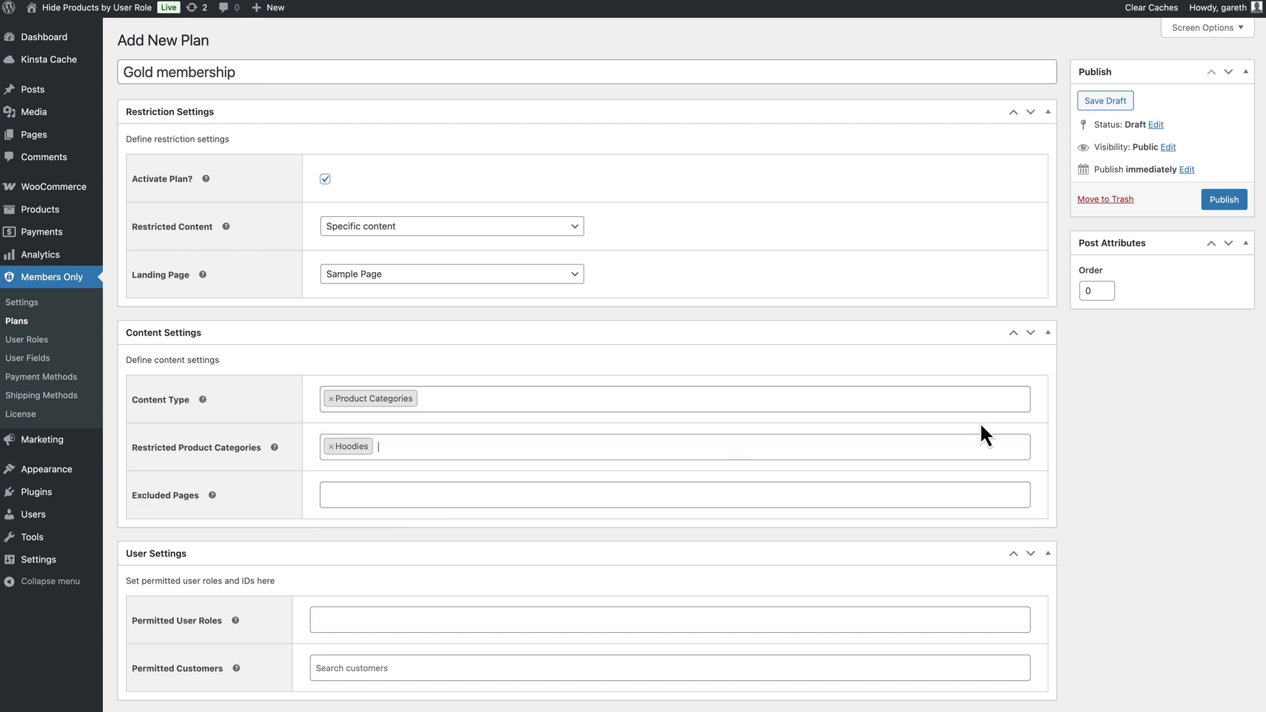
# - Add Gold member to the plan's permitted user roles
pyautogui.click(433, 618)
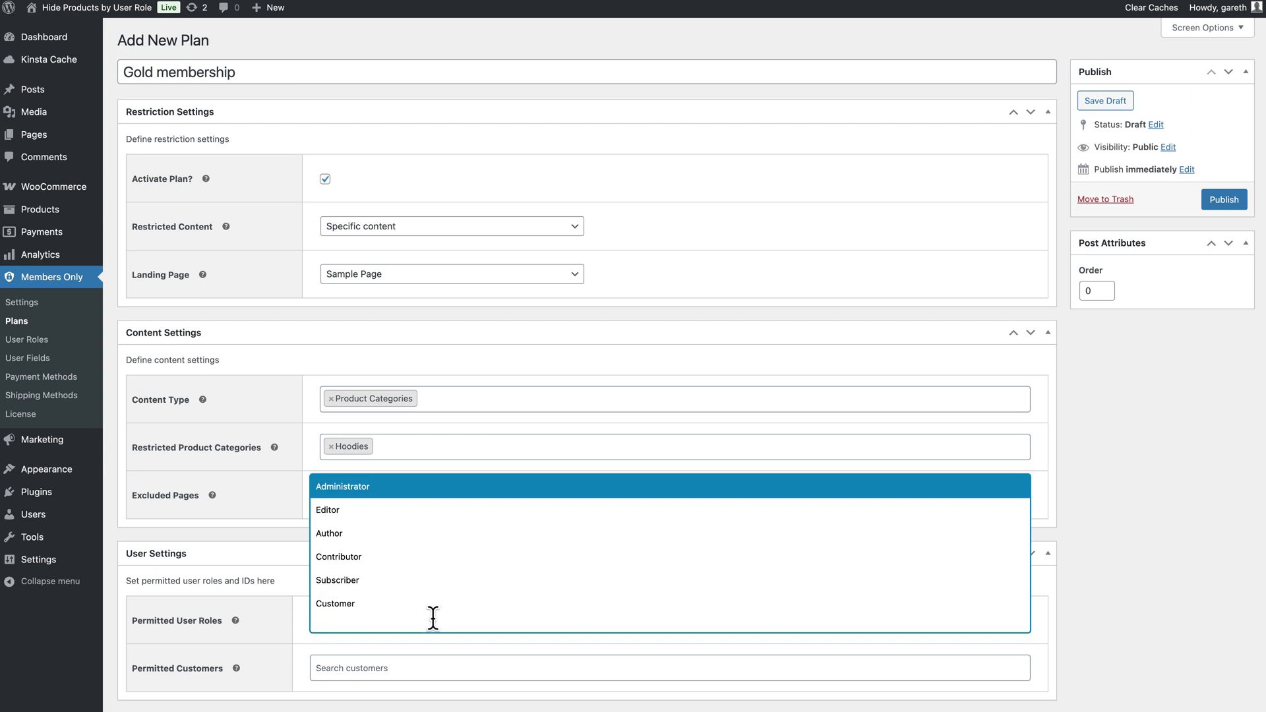
pyautogui.scroll(-2, 449, 587)
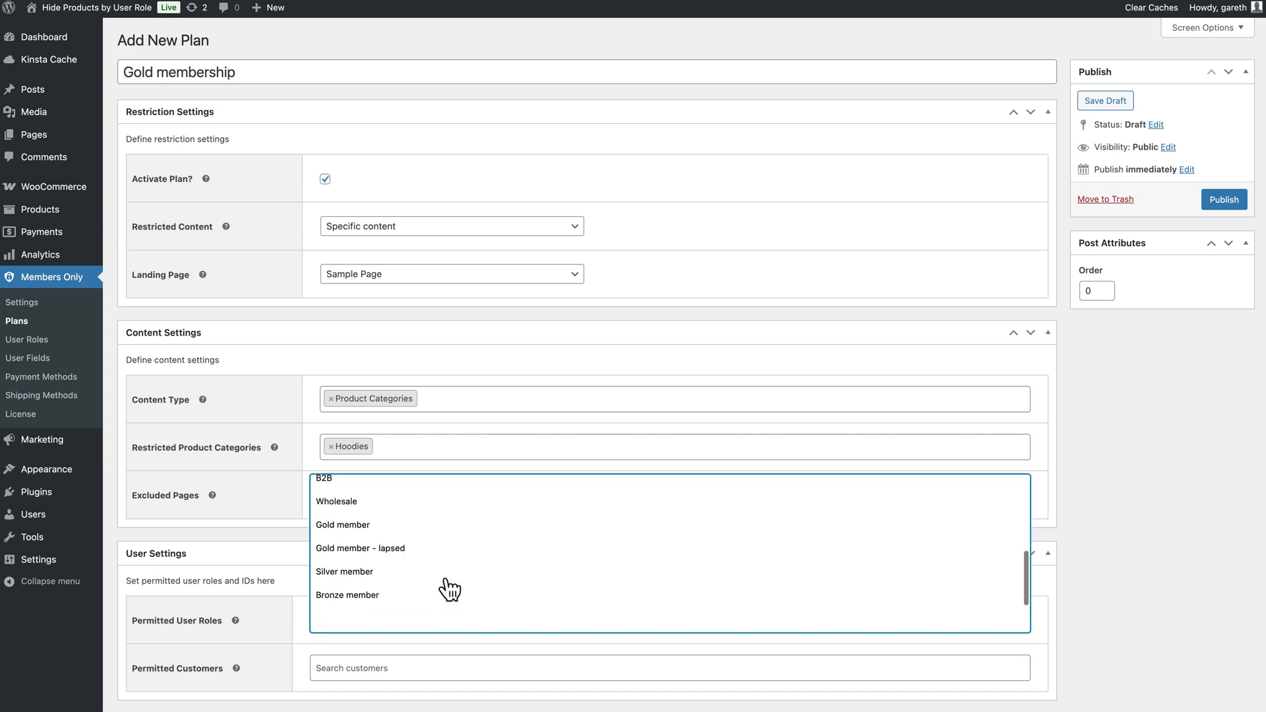
pyautogui.click(456, 535)
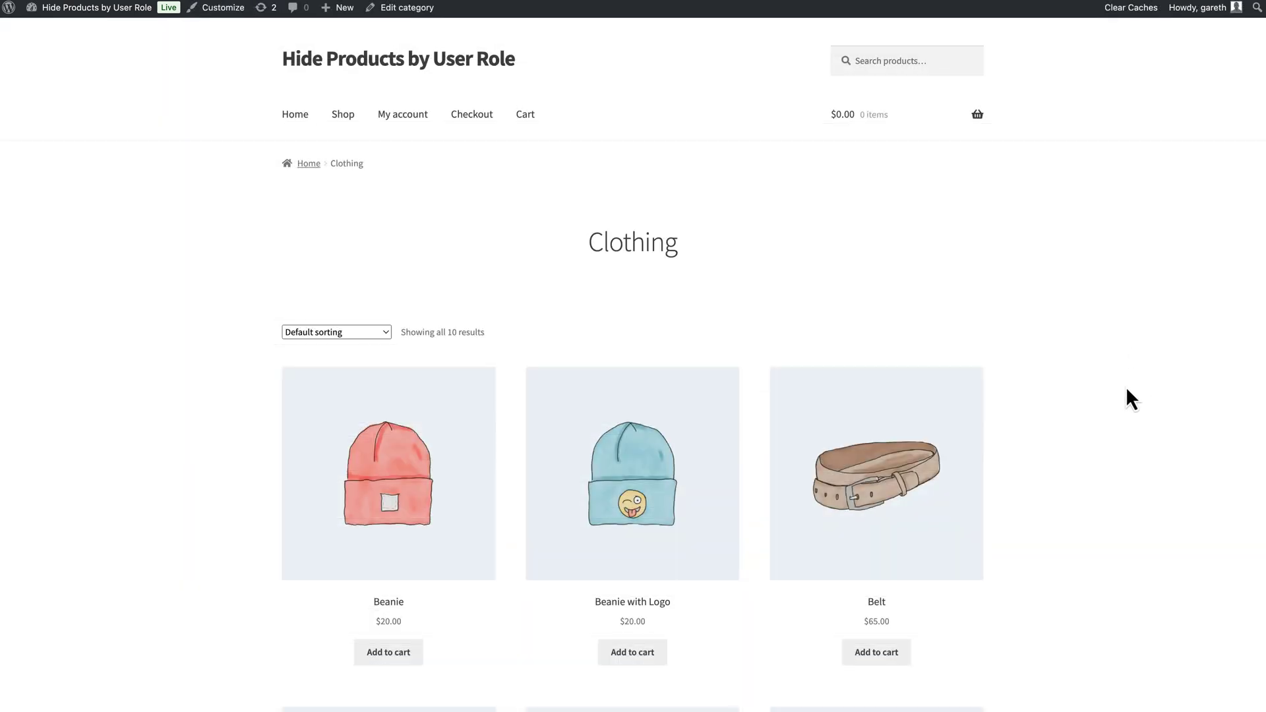
# - Activate the published Gold membership plan and update it
pyautogui.scroll(-5, 1127, 391)
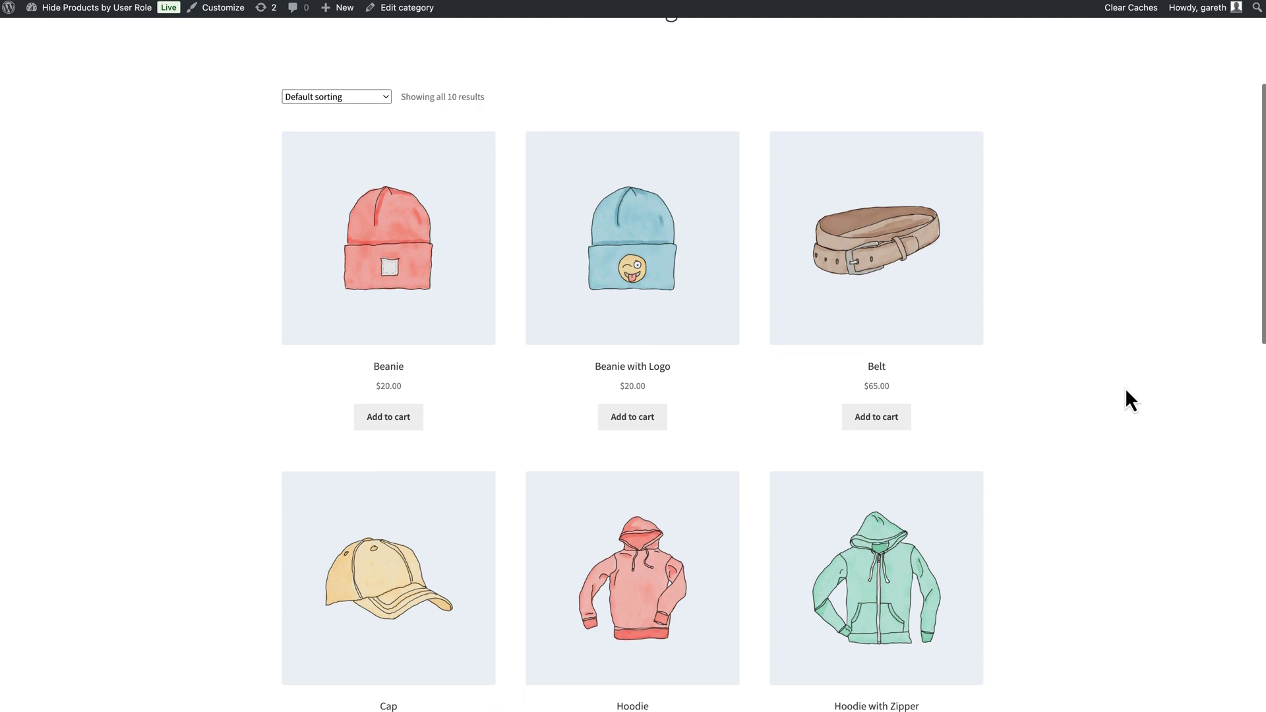
pyautogui.scroll(-3, 1125, 388)
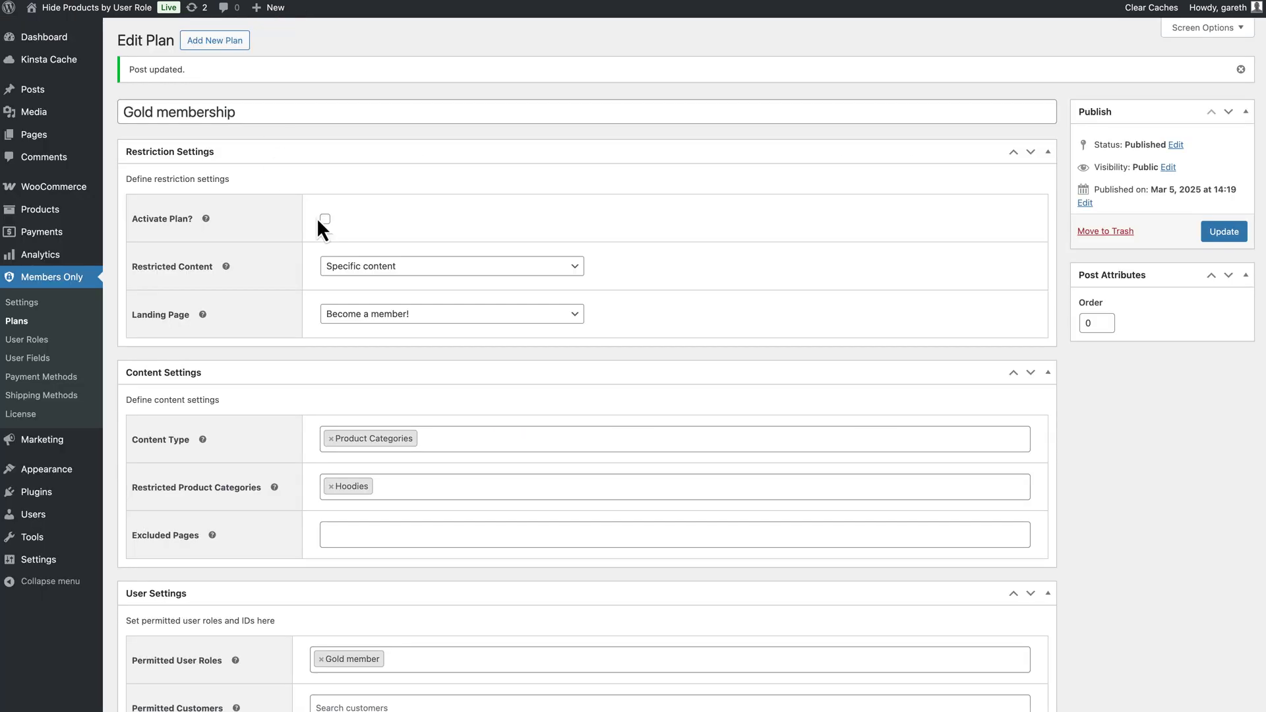
pyautogui.click(319, 219)
pyautogui.click(1226, 232)
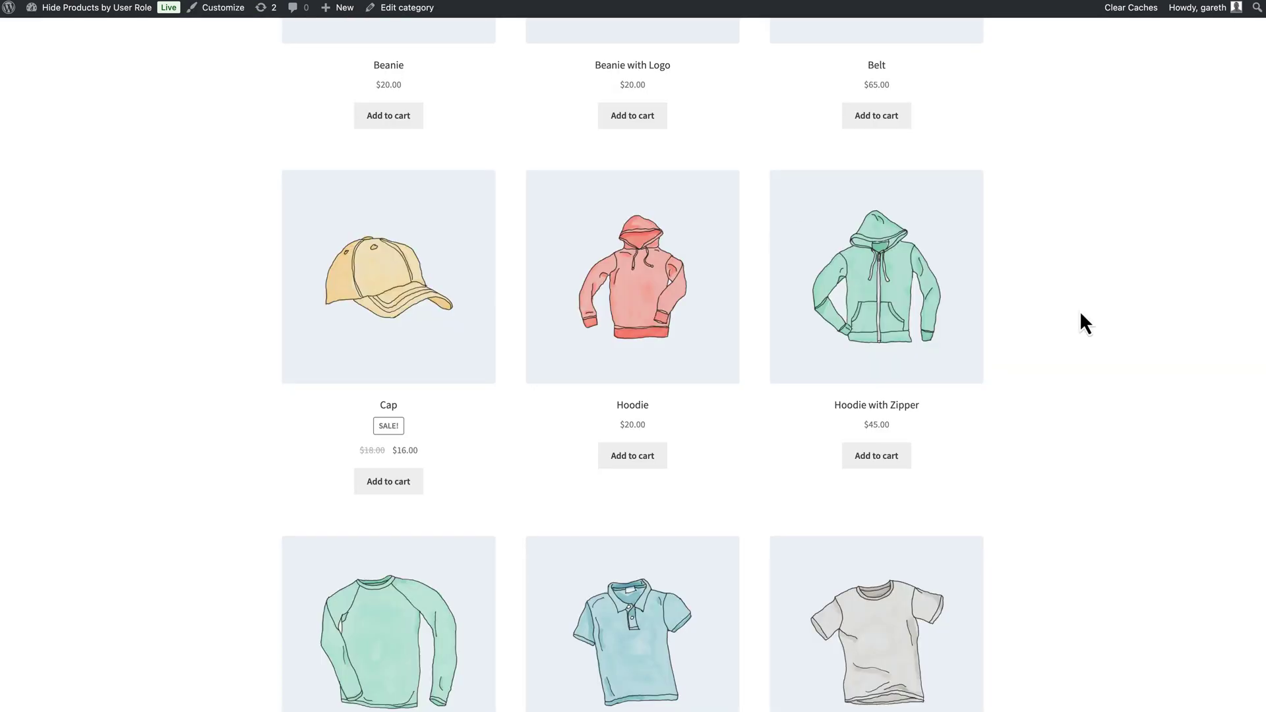
# - Look through the Clothing category on the storefront to check which hoodie products are listed
pyautogui.scroll(6, 1090, 314)
pyautogui.scroll(-1, 1090, 314)
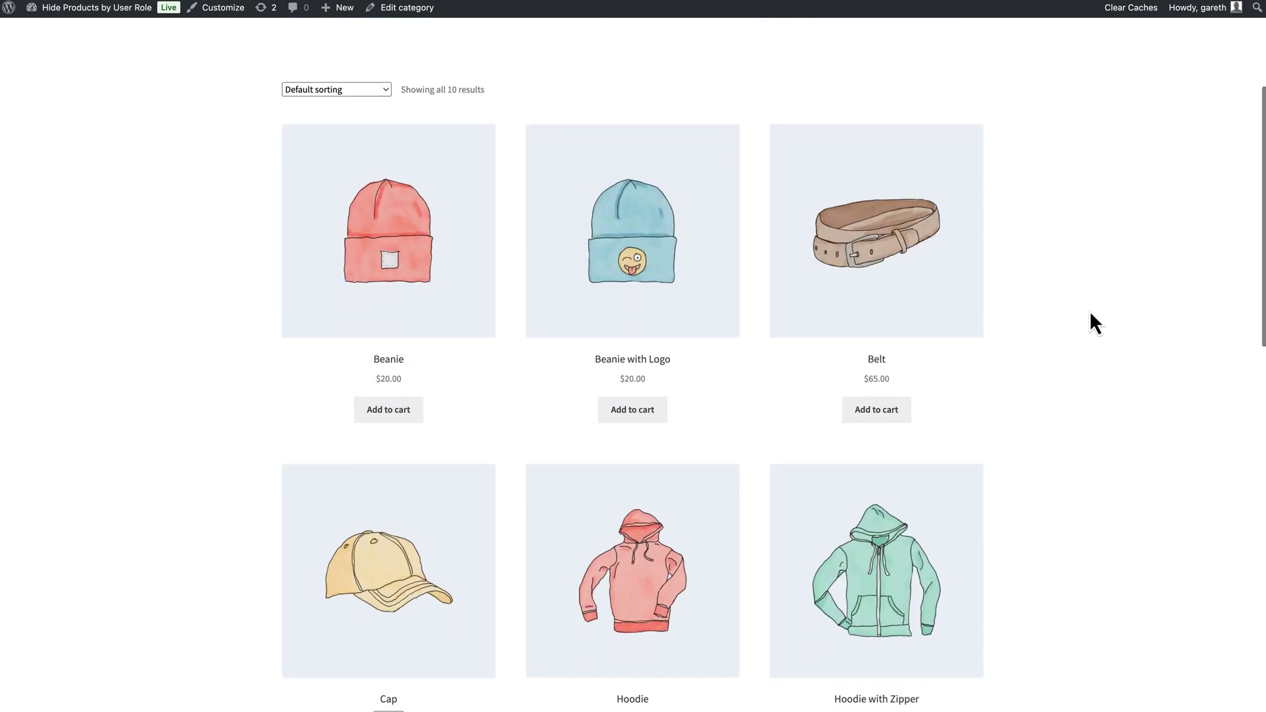
pyautogui.scroll(-5, 1092, 425)
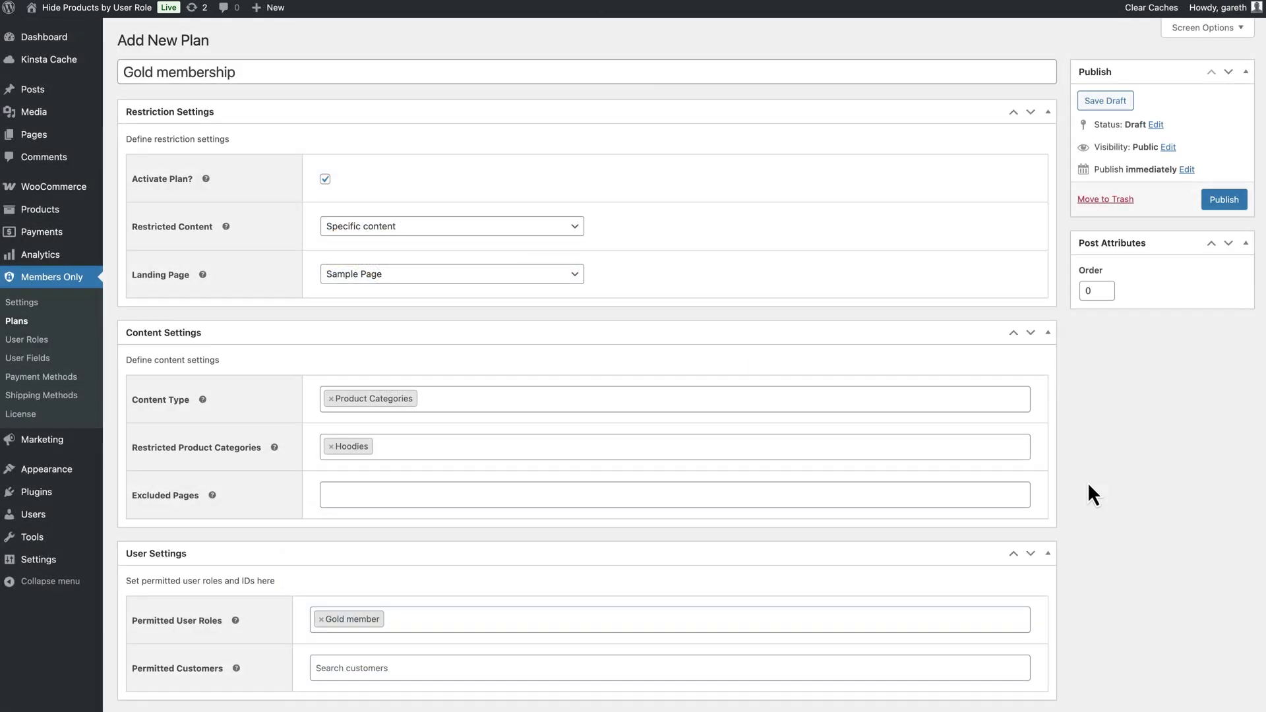
# - Set the Gold membership plan's landing page to Become a member! and publish the plan
pyautogui.click(560, 277)
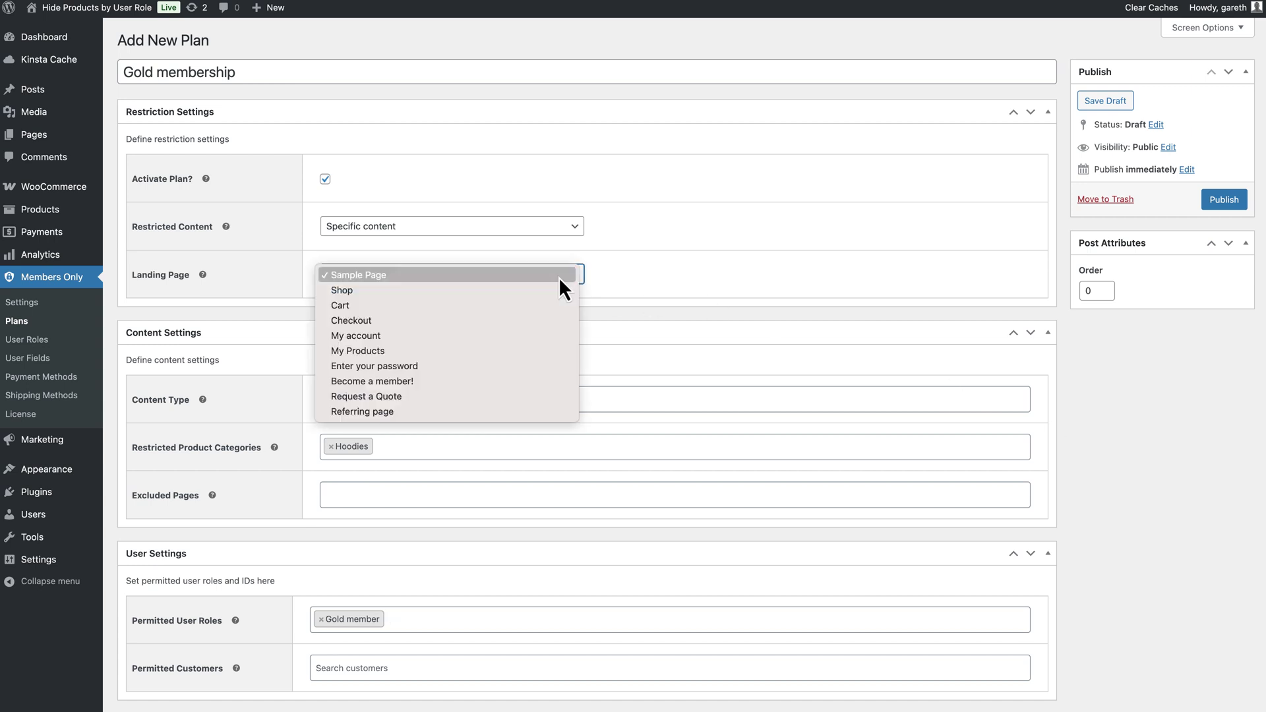
pyautogui.click(532, 383)
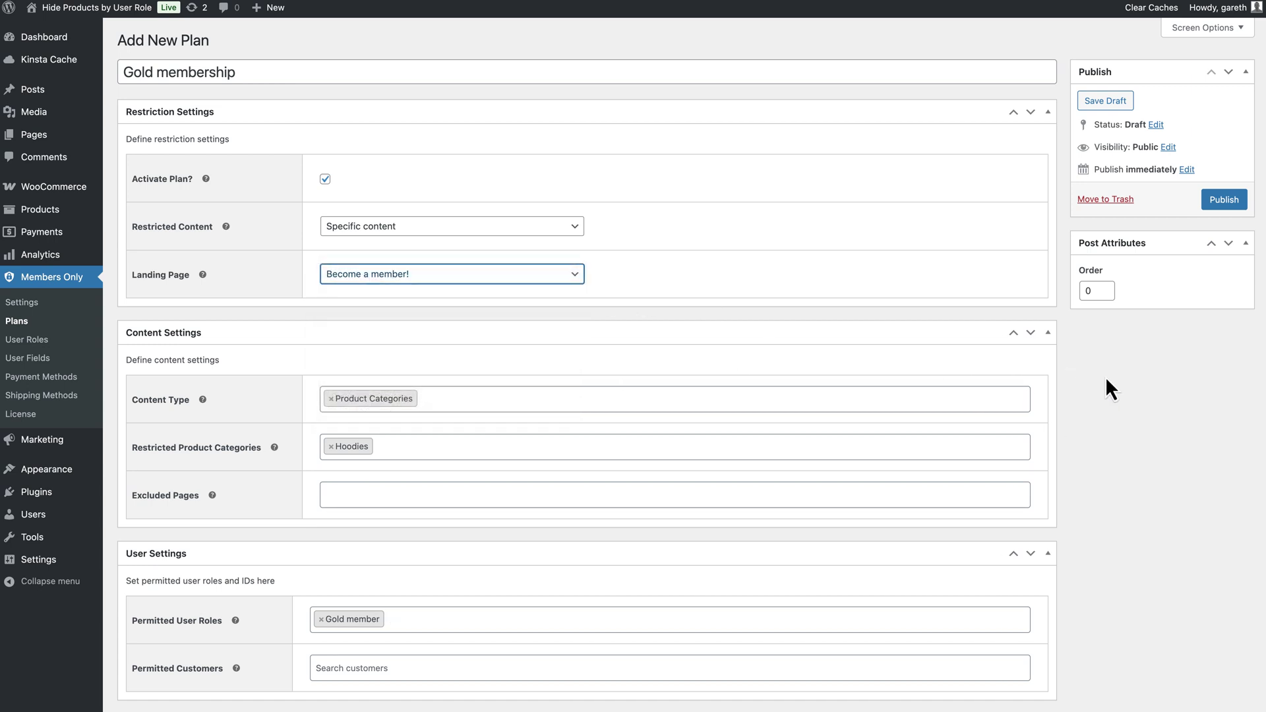
pyautogui.click(1215, 201)
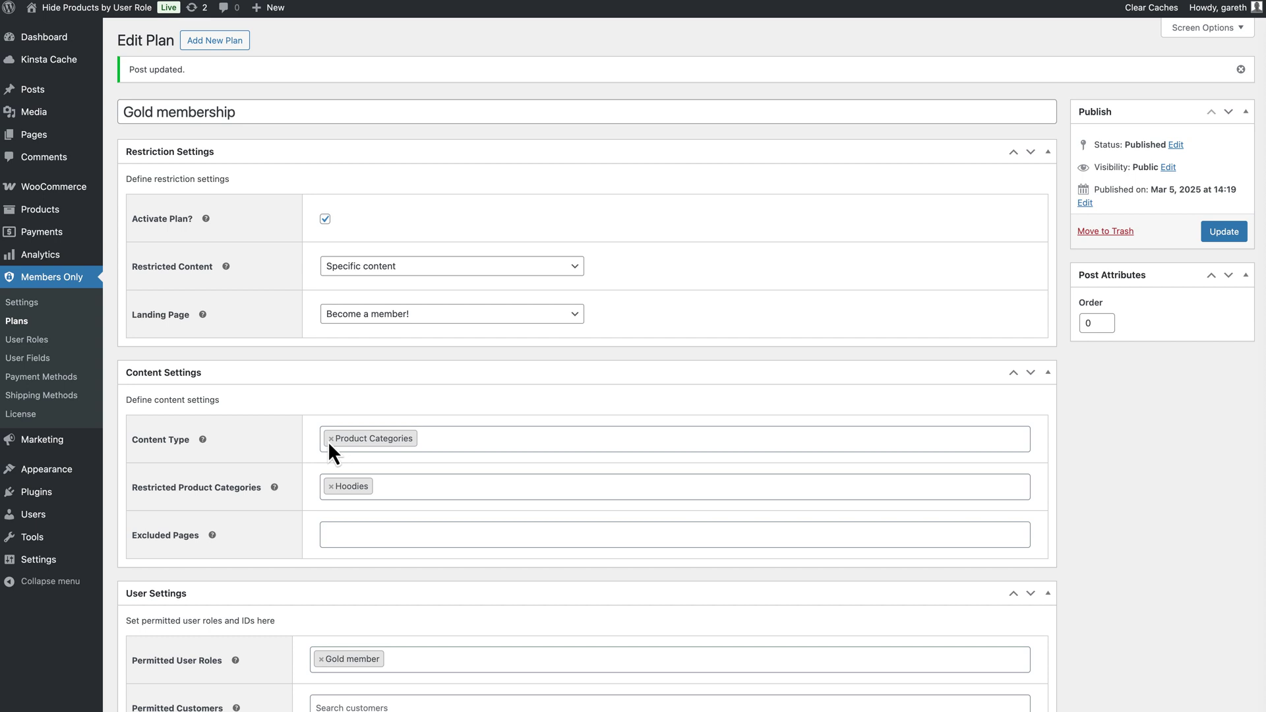
# - Change the Gold membership plan's content type to Post Types, choose the post type to restrict, and update the plan
pyautogui.click(330, 439)
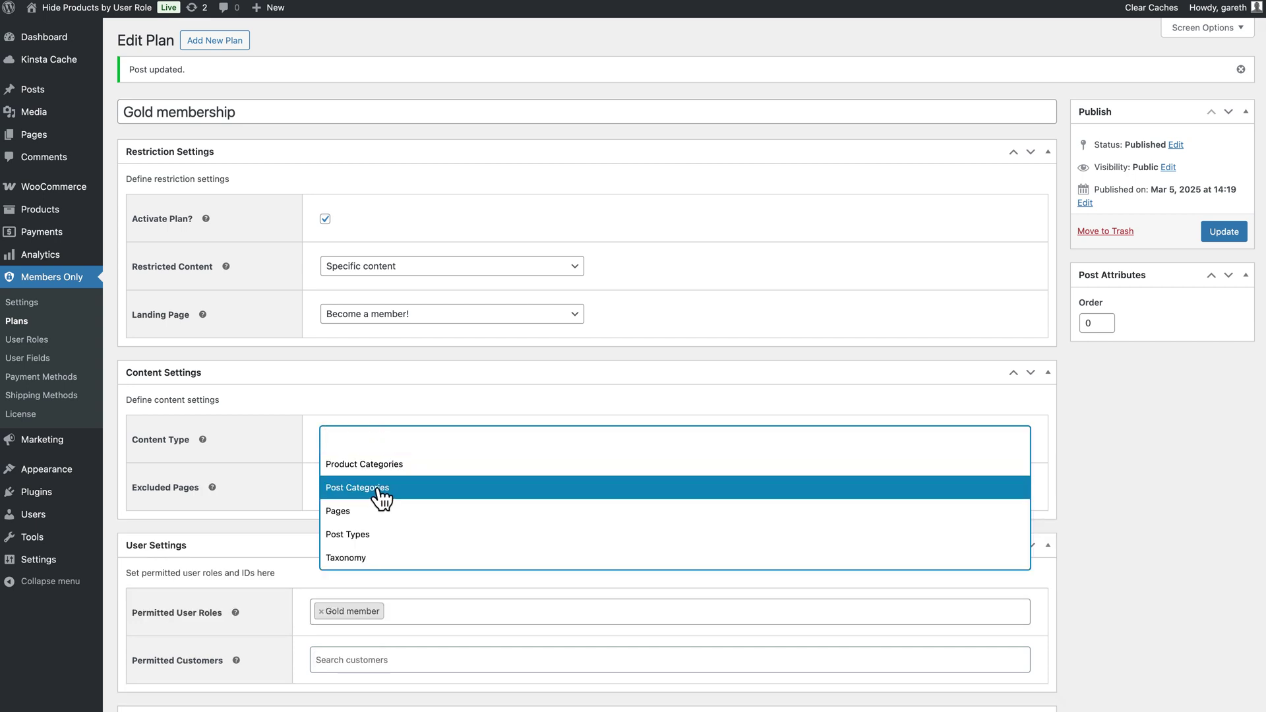
pyautogui.click(380, 535)
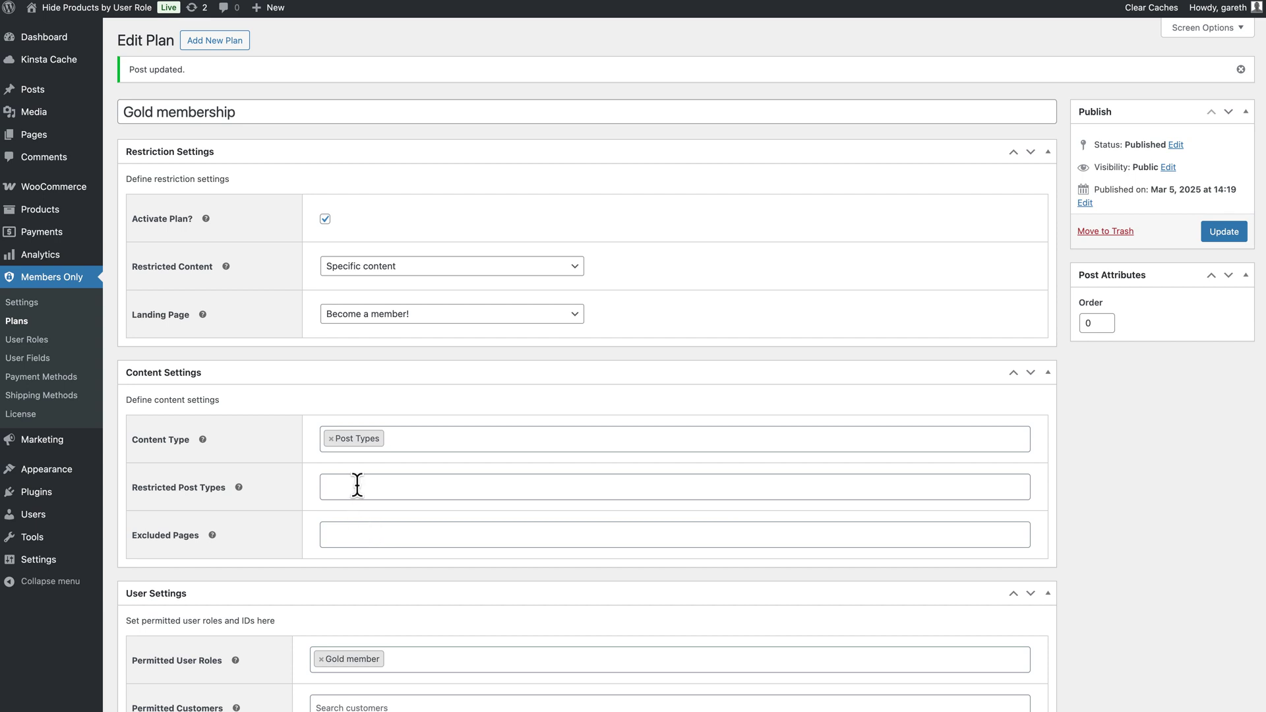
pyautogui.click(357, 486)
pyautogui.click(361, 512)
pyautogui.click(1219, 231)
# - Turn off Hide in Archives in the Members Only settings
pyautogui.click(38, 308)
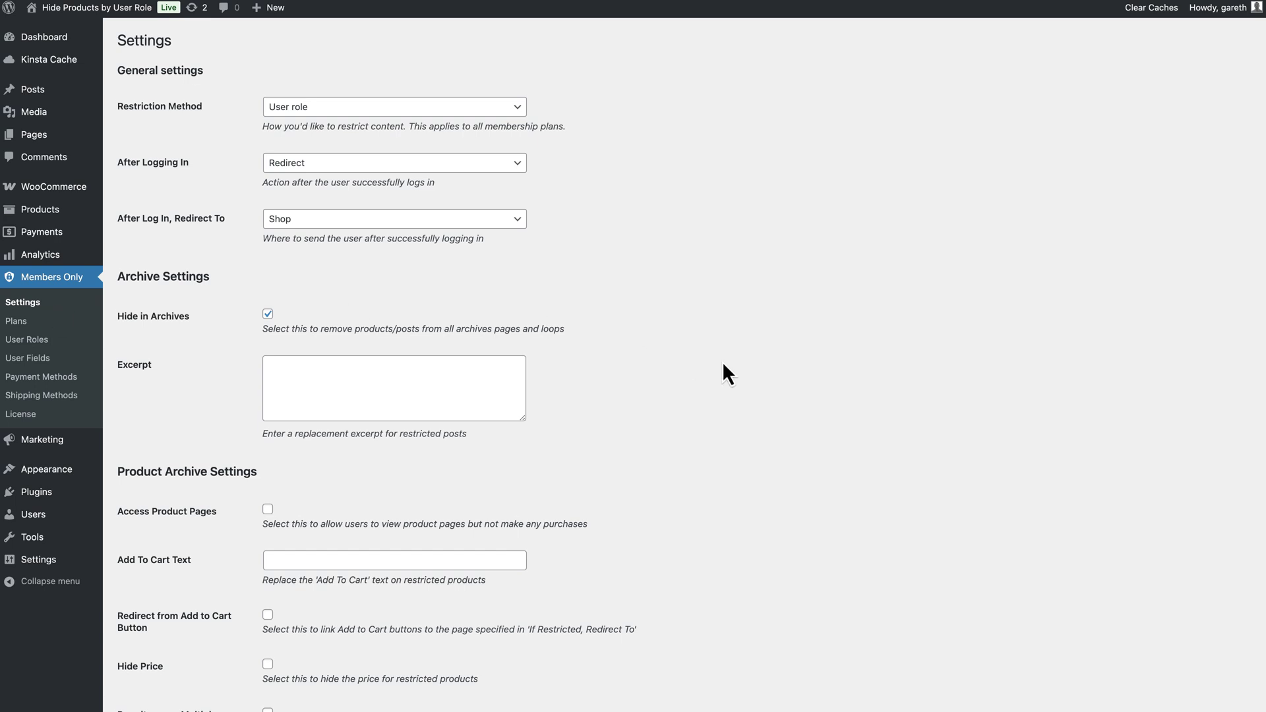
pyautogui.scroll(-1, 722, 362)
pyautogui.scroll(-3, 722, 374)
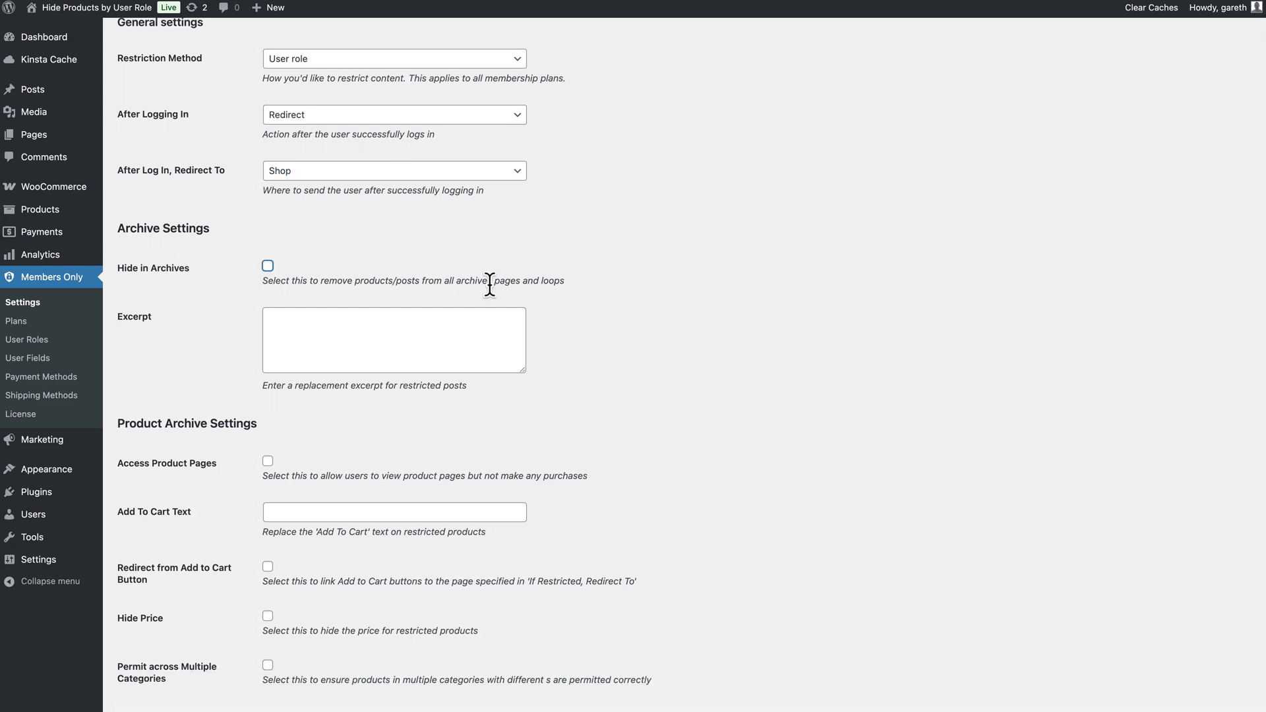
# - Set Add To Cart Text to Log in to purchase, enable Redirect from Add to Cart Button and Hide Price, save, and check the Shop page
pyautogui.scroll(-5, 715, 343)
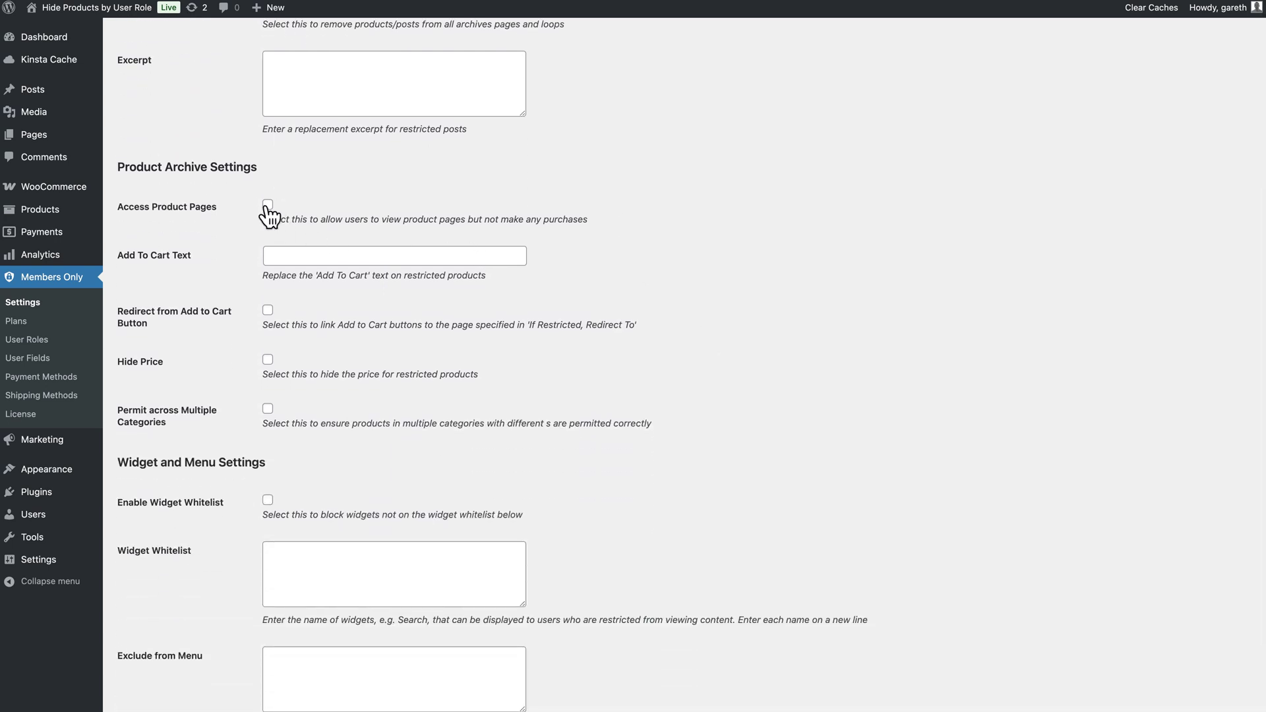
pyautogui.click(288, 256)
pyautogui.click(373, 296)
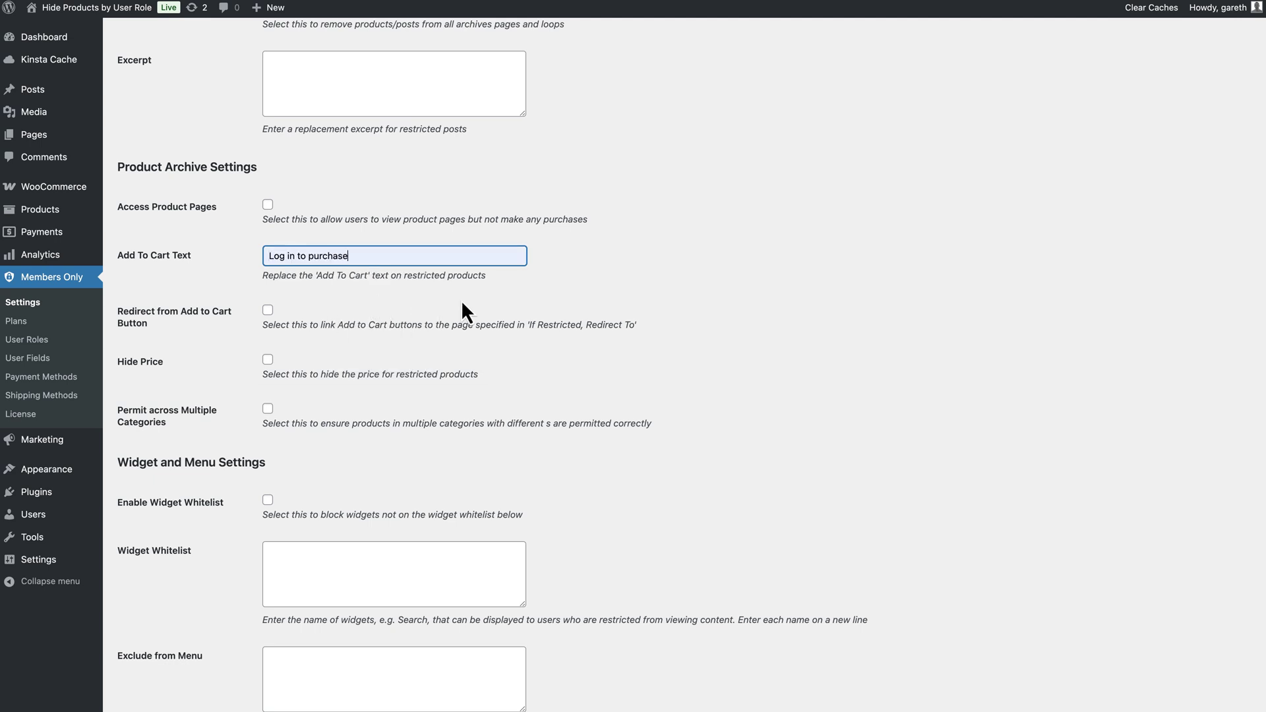
pyautogui.click(268, 310)
pyautogui.click(268, 360)
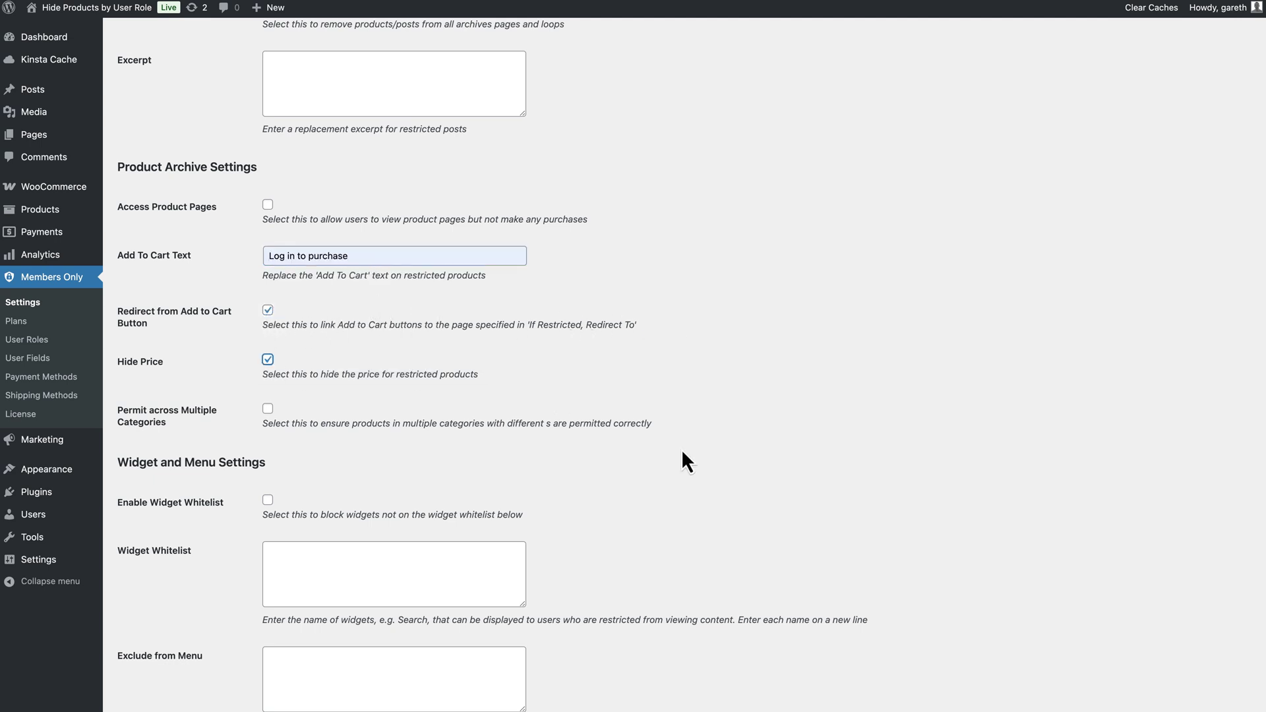
pyautogui.scroll(-2, 682, 455)
pyautogui.click(148, 648)
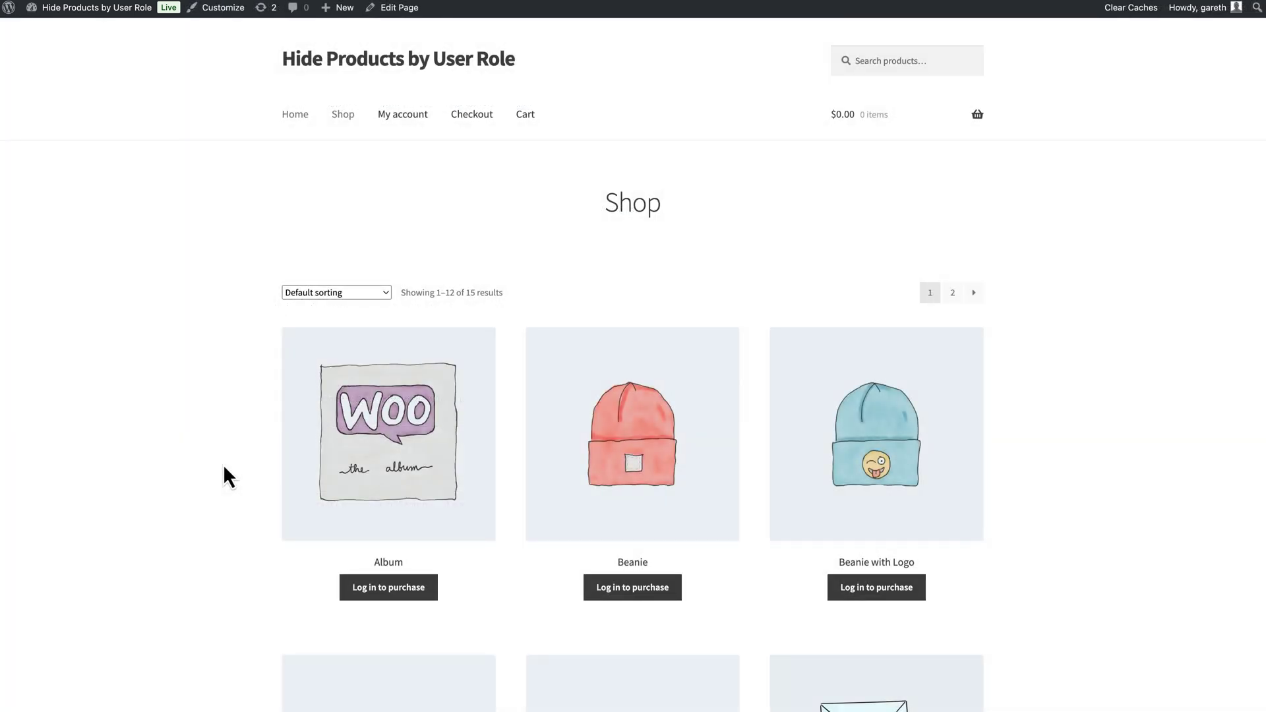
pyautogui.scroll(-2, 222, 495)
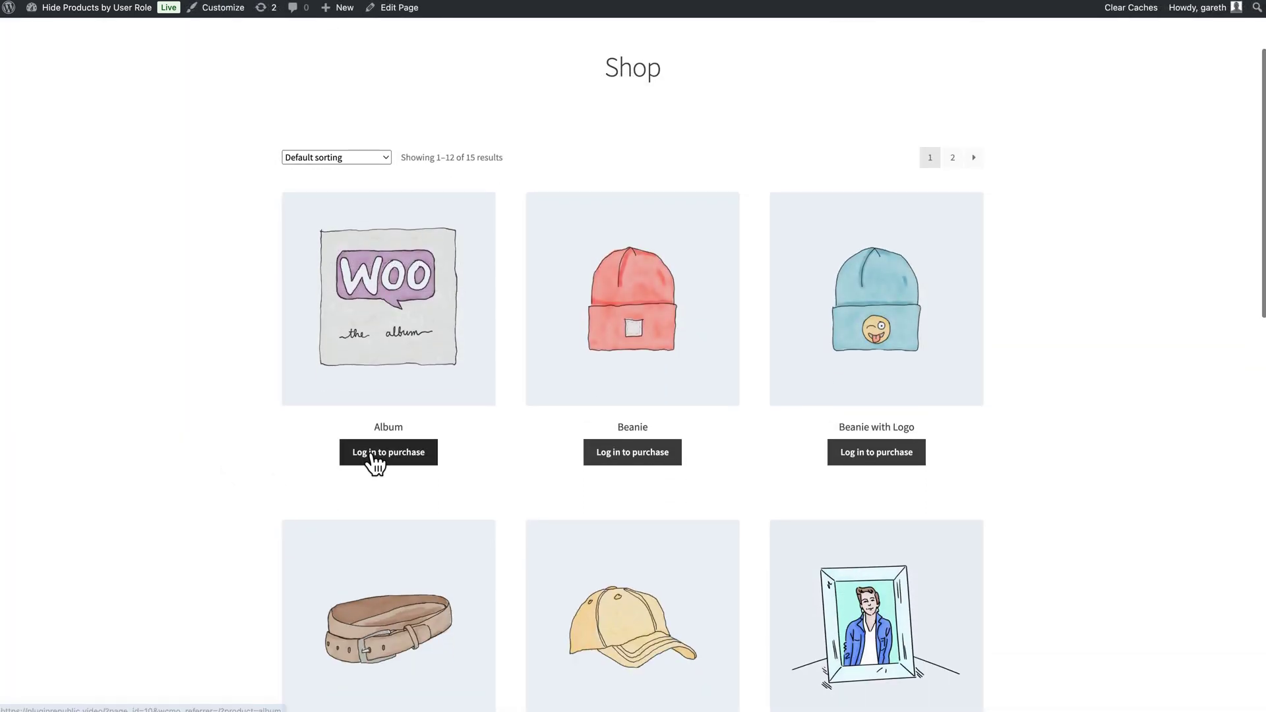